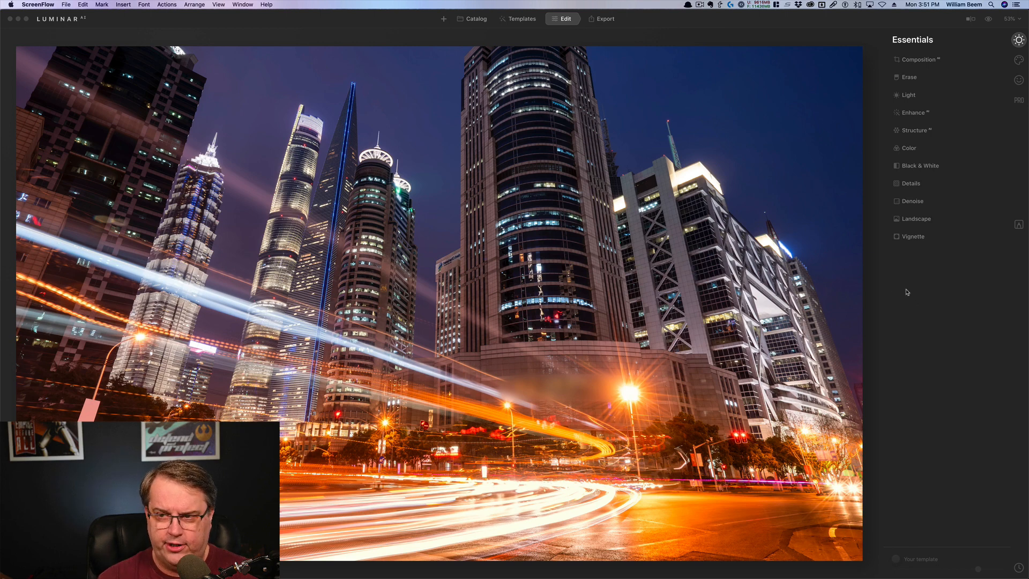
# - Try Enhance AI with Accent at 40 and Sky Enhancer at 31, and reset the adjustment
pyautogui.click(926, 113)
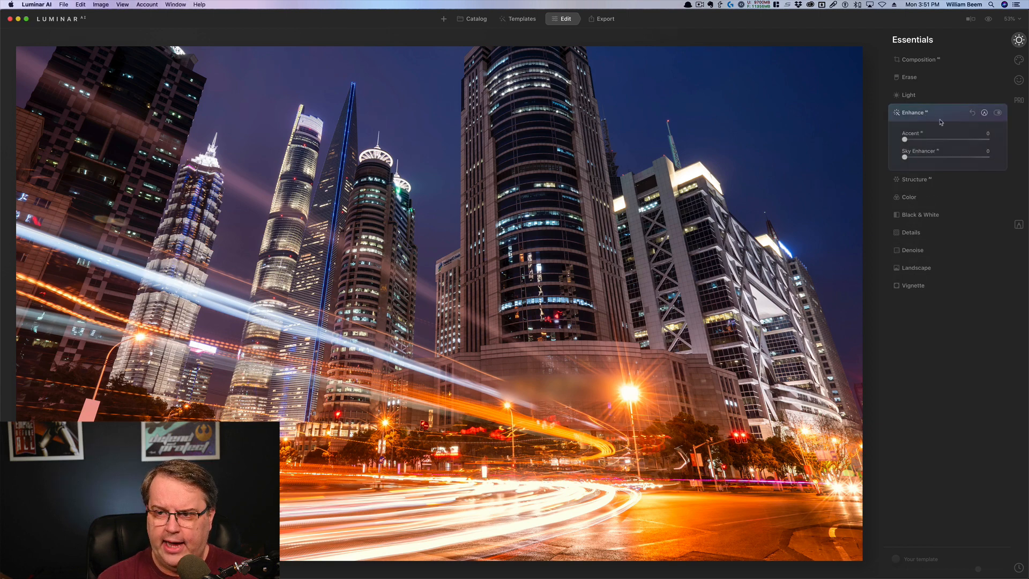
pyautogui.click(905, 140)
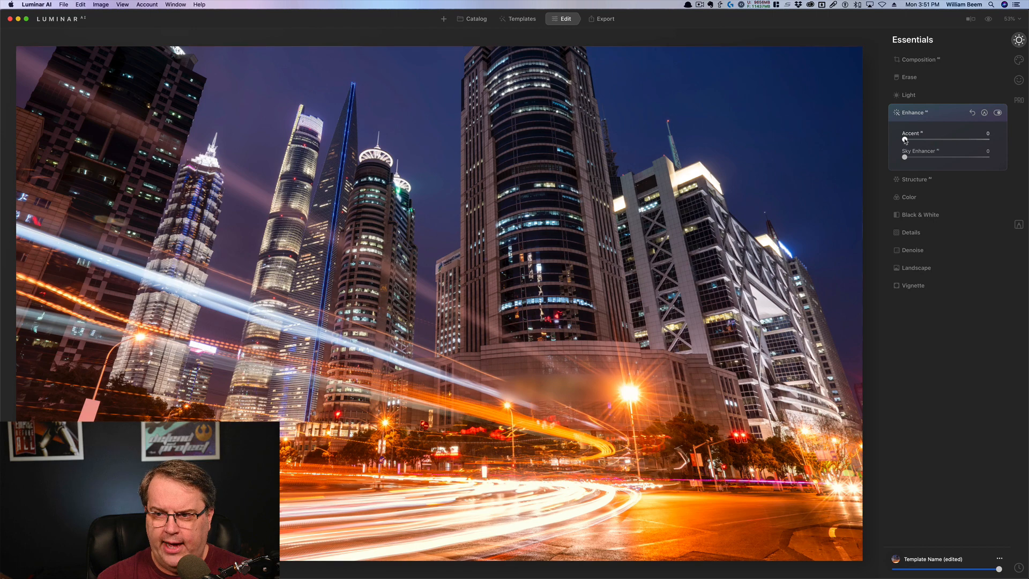
pyautogui.moveTo(905, 140); pyautogui.dragTo(929, 158)
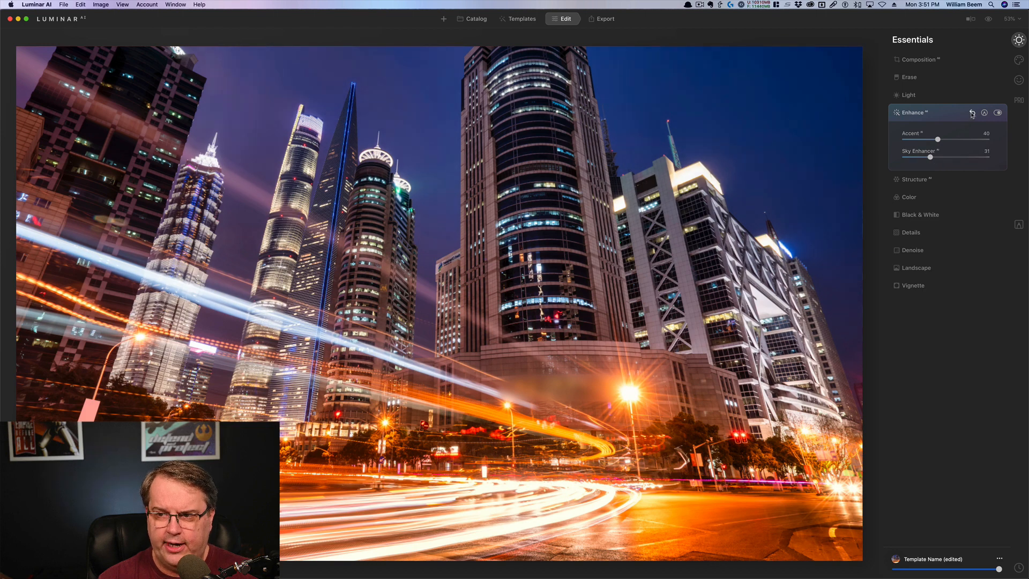
pyautogui.click(972, 113)
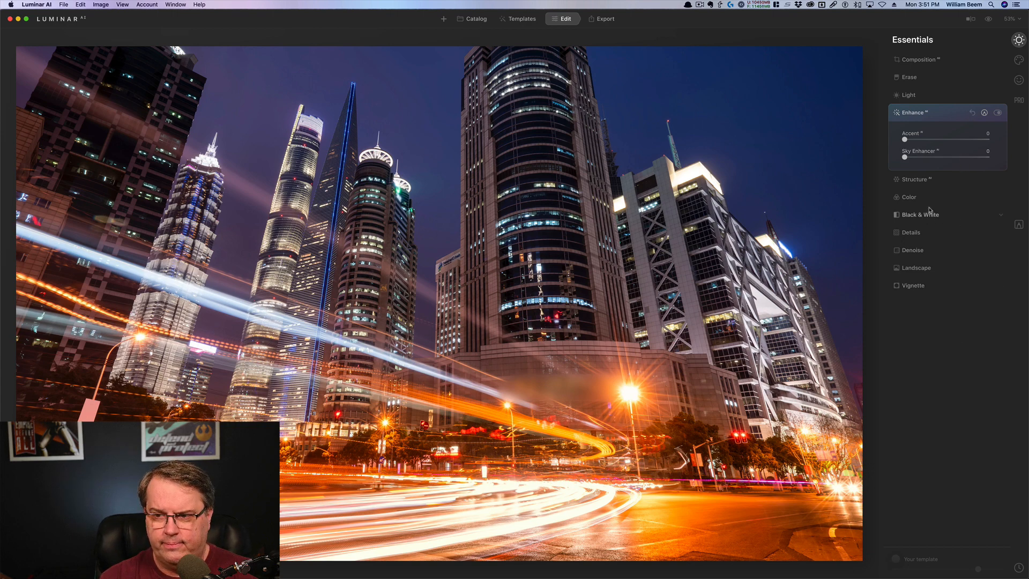
# - Try Structure AI with Amount at 100 and Boost at 87, and reset the adjustment
pyautogui.click(925, 179)
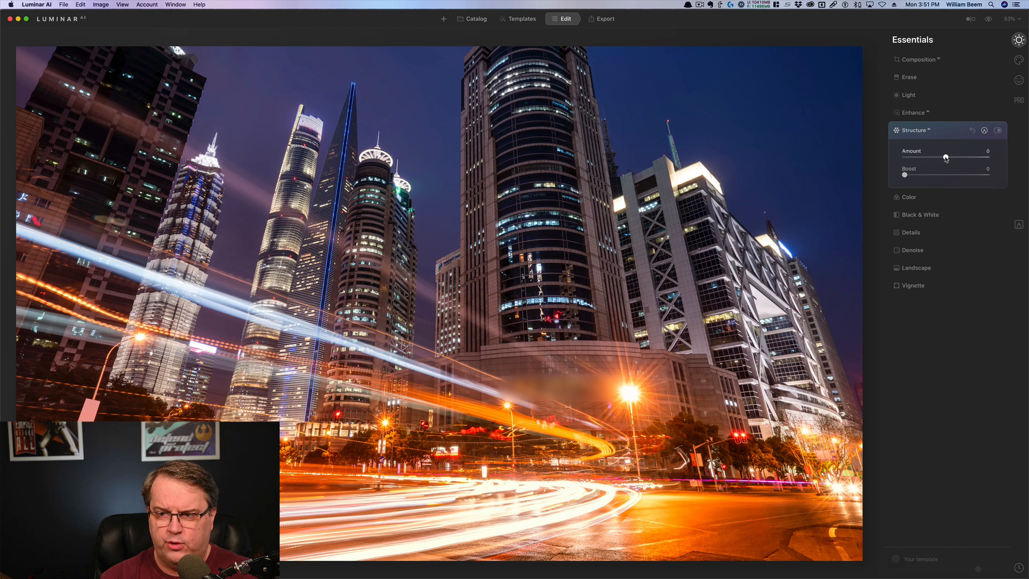
pyautogui.moveTo(945, 158); pyautogui.dragTo(969, 159)
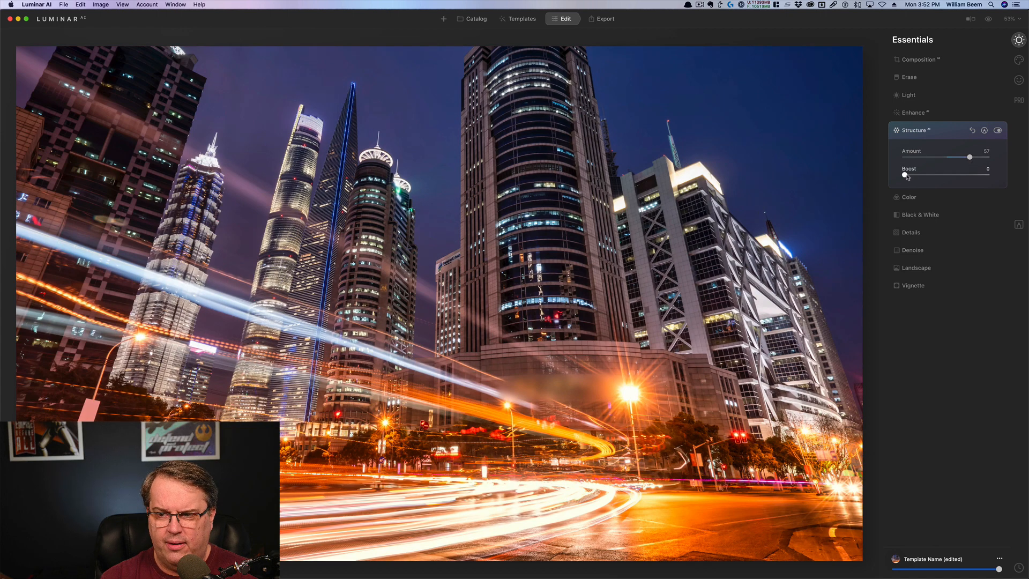
pyautogui.moveTo(906, 176); pyautogui.dragTo(988, 157)
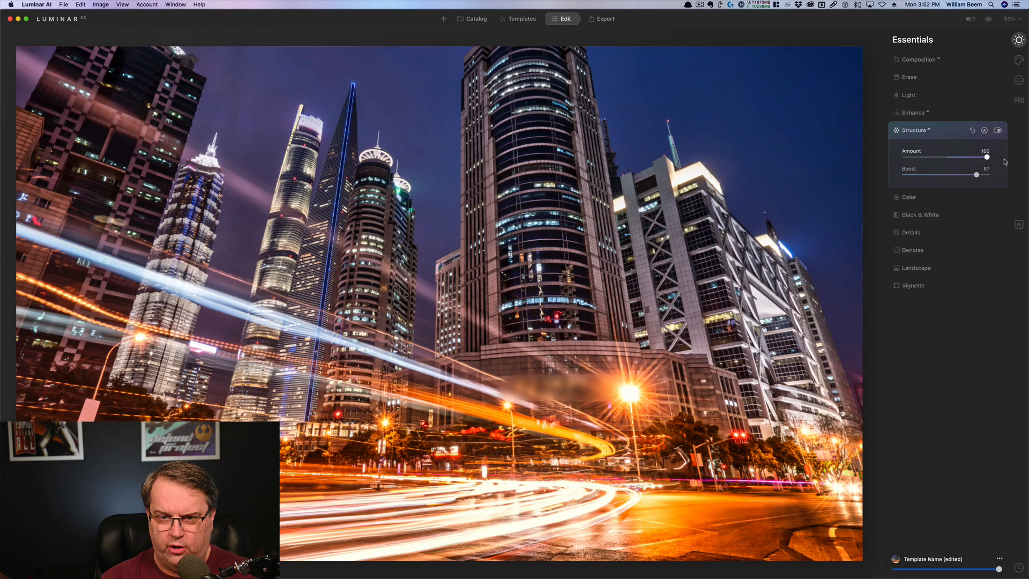
pyautogui.click(972, 131)
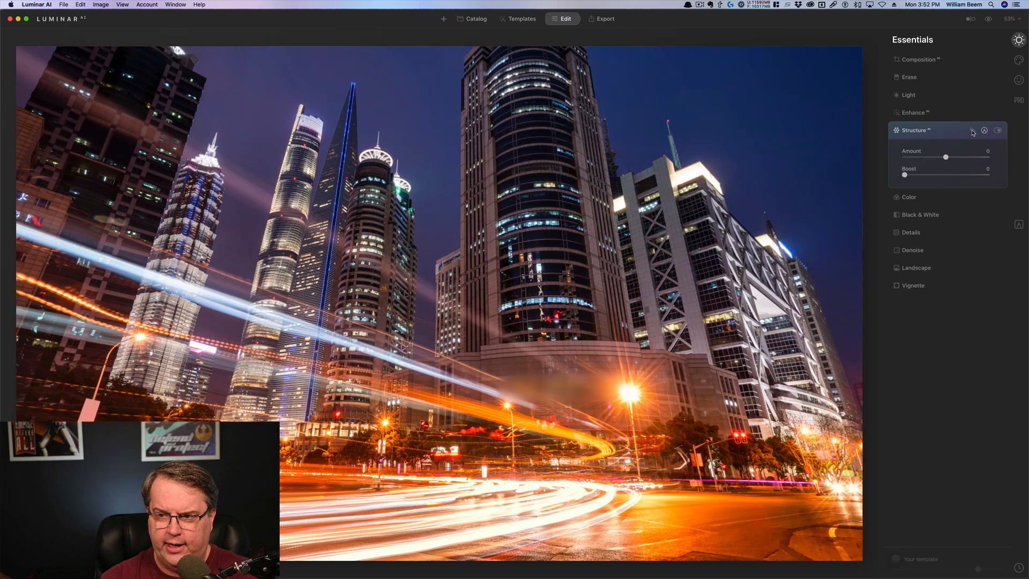
# - In the professional Supercontrast tool, set Midtones Contrast to 45 and Midtones Balance to 34
pyautogui.click(1017, 101)
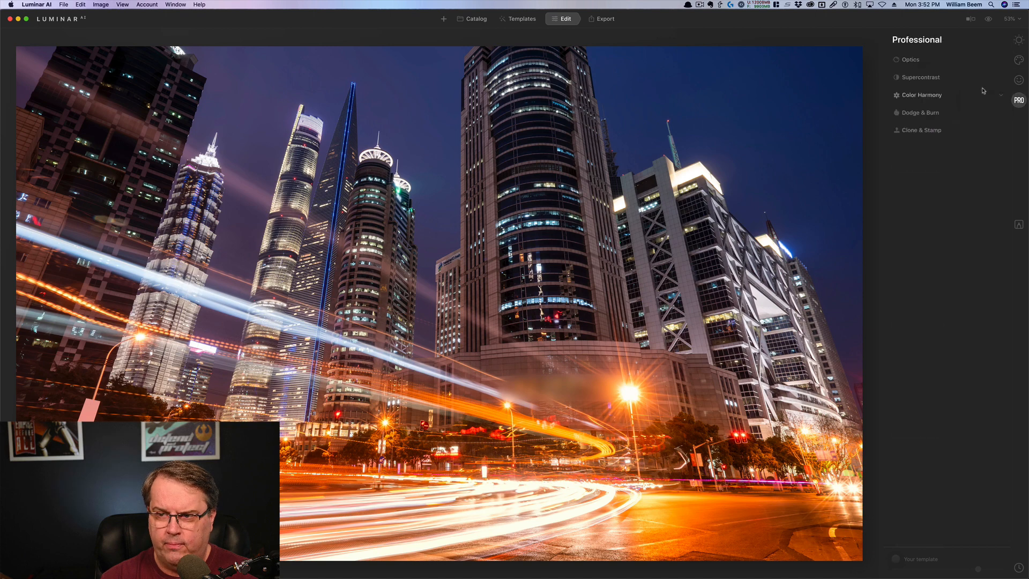
pyautogui.click(939, 79)
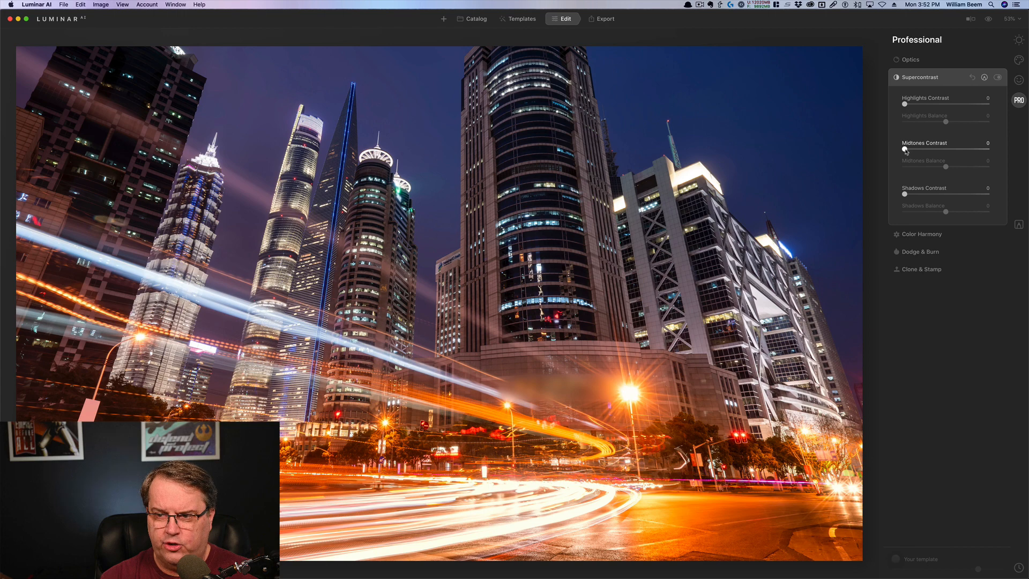
pyautogui.moveTo(905, 149); pyautogui.dragTo(944, 153)
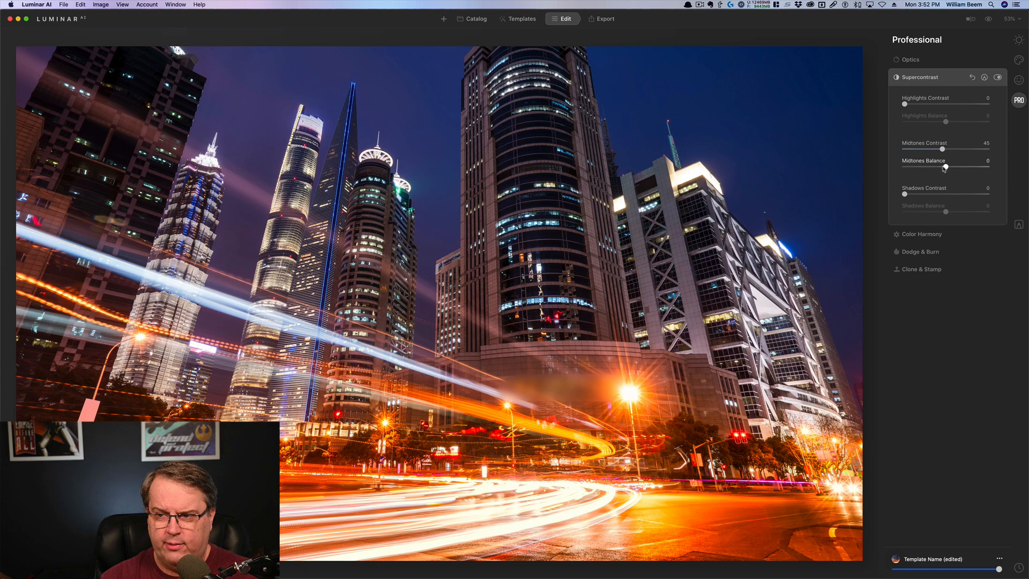
pyautogui.moveTo(946, 168)
pyautogui.mouseDown()
pyautogui.moveTo(927, 169)
pyautogui.moveTo(959, 168)
pyautogui.mouseUp()
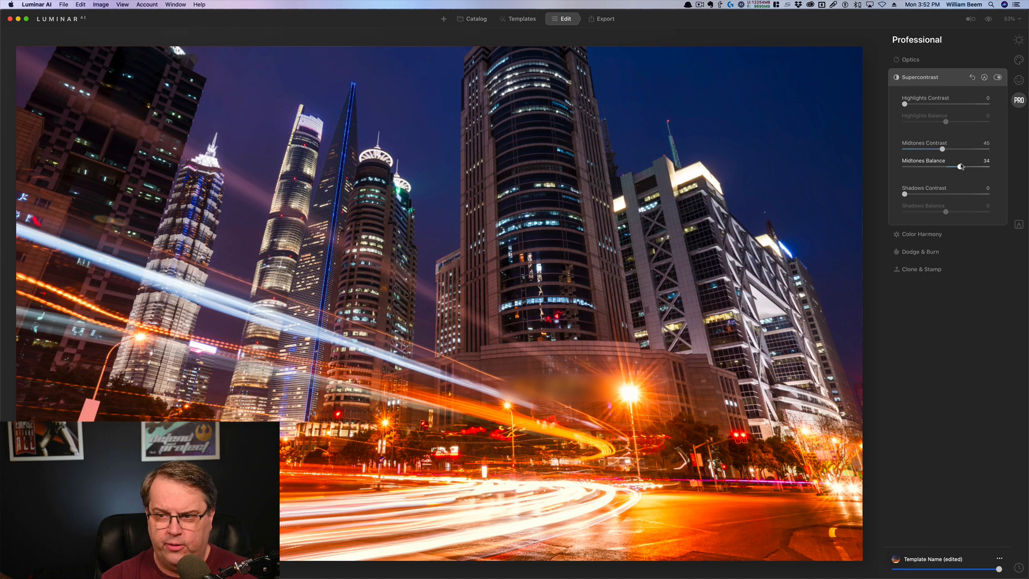
# - Set Supercontrast's Highlights Contrast to 43 and Highlights Balance to -23, keeping Shadows Contrast at 0
pyautogui.moveTo(907, 107); pyautogui.dragTo(944, 106)
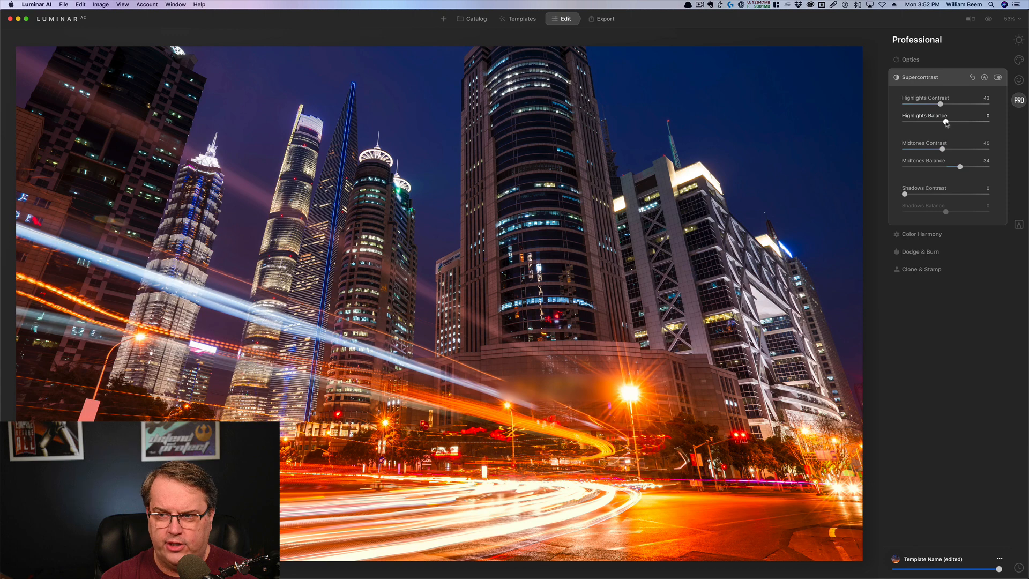
pyautogui.moveTo(946, 123)
pyautogui.mouseDown()
pyautogui.moveTo(927, 125)
pyautogui.moveTo(975, 126)
pyautogui.moveTo(935, 127)
pyautogui.mouseUp()
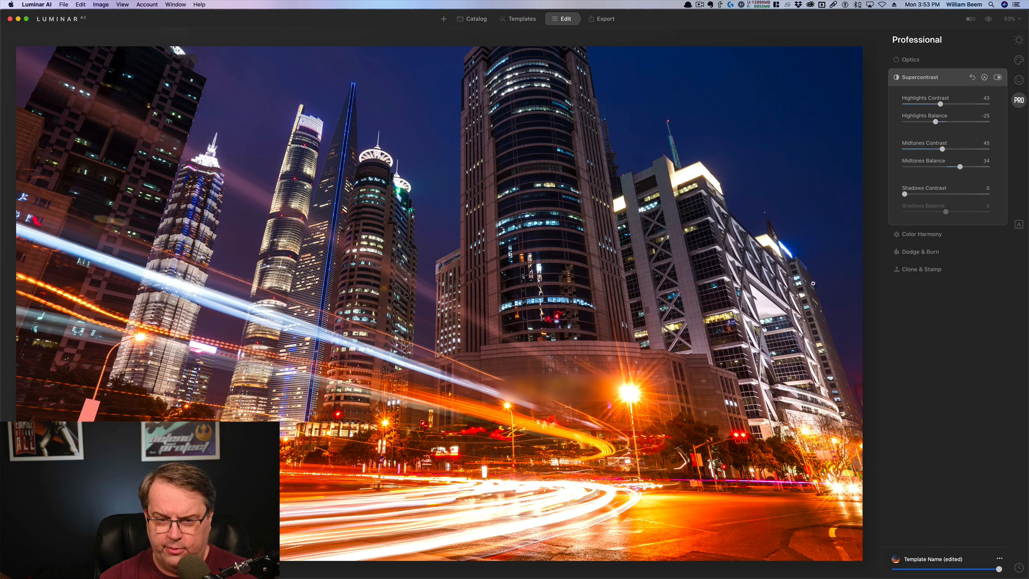
pyautogui.moveTo(934, 121)
pyautogui.mouseDown()
pyautogui.moveTo(915, 125)
pyautogui.moveTo(936, 126)
pyautogui.mouseUp()
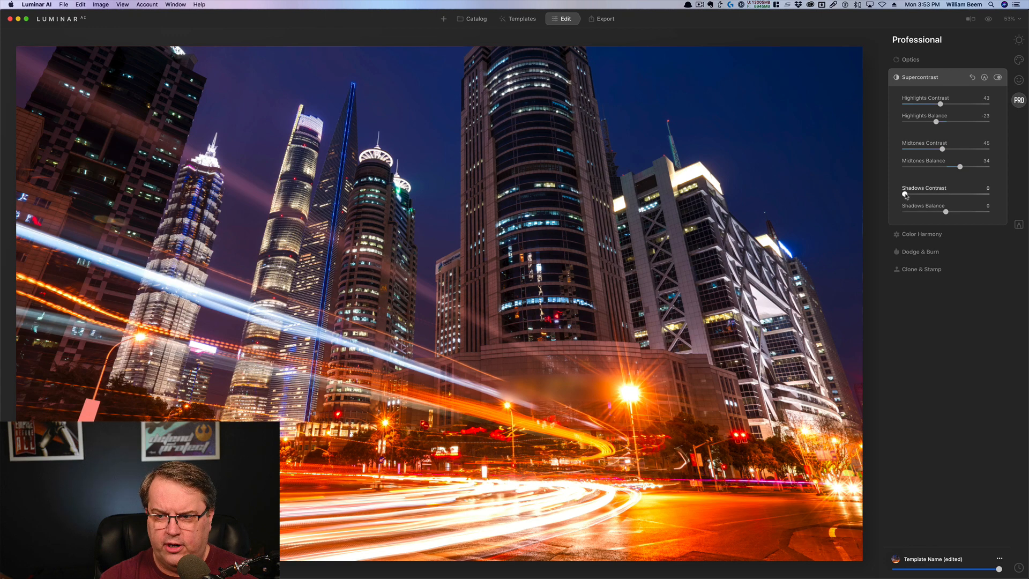
pyautogui.moveTo(904, 195)
pyautogui.mouseDown()
pyautogui.moveTo(954, 194)
pyautogui.moveTo(898, 200)
pyautogui.mouseUp()
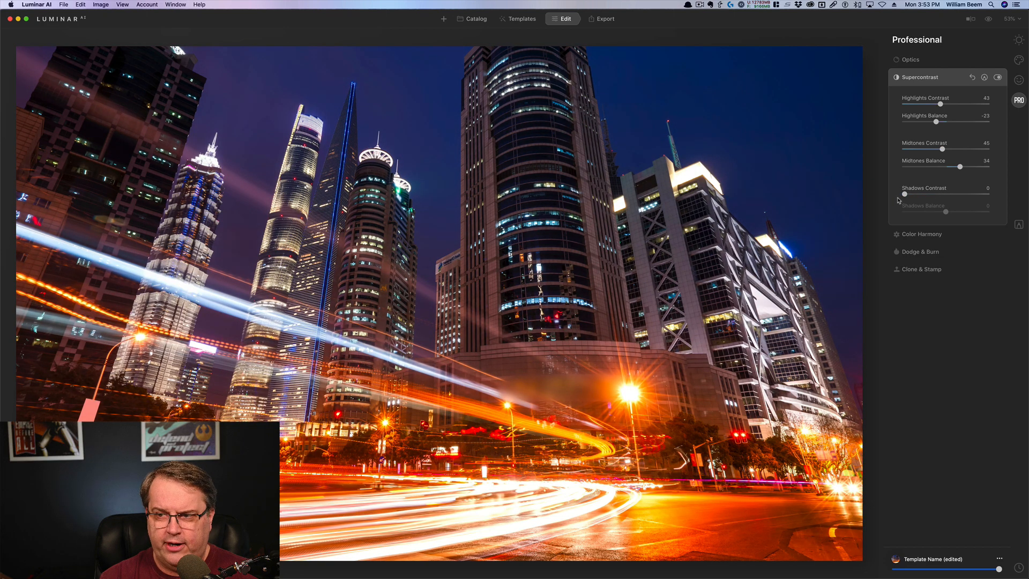
# - Replace the sky using Sky AI with the custom sky image Storm Chasing 7.jpeg
pyautogui.click(1018, 60)
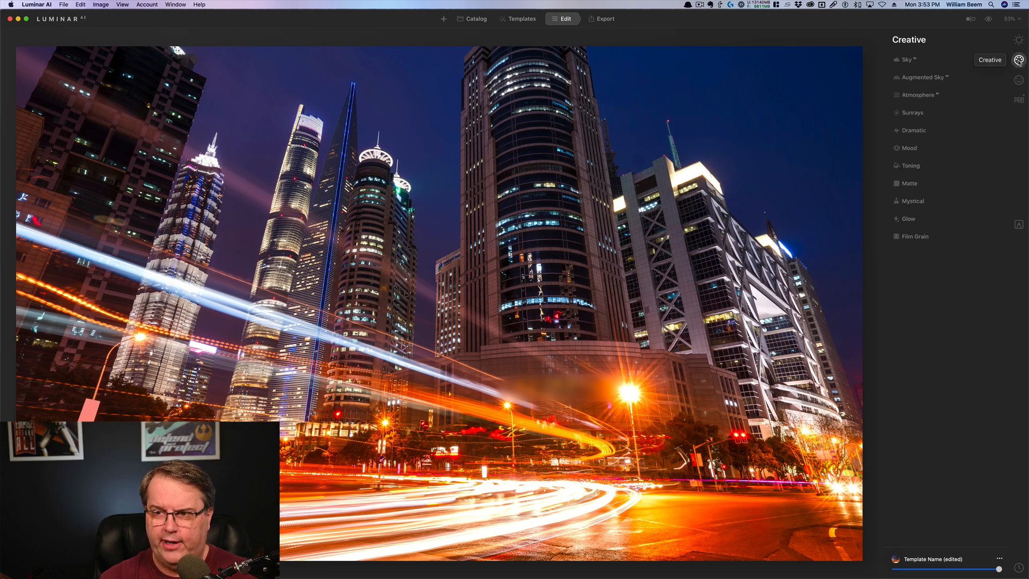
pyautogui.click(904, 61)
pyautogui.click(946, 82)
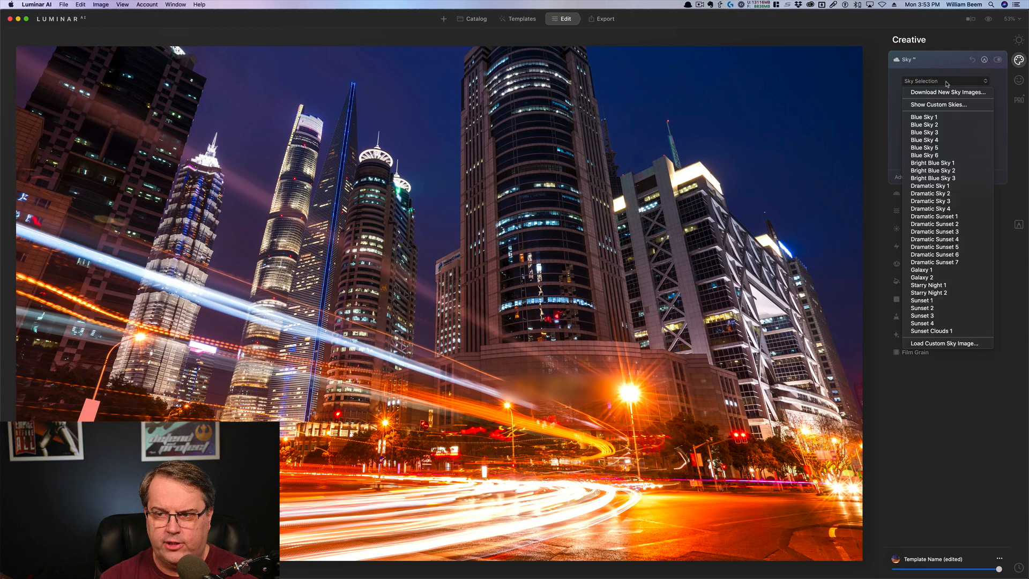
pyautogui.click(946, 344)
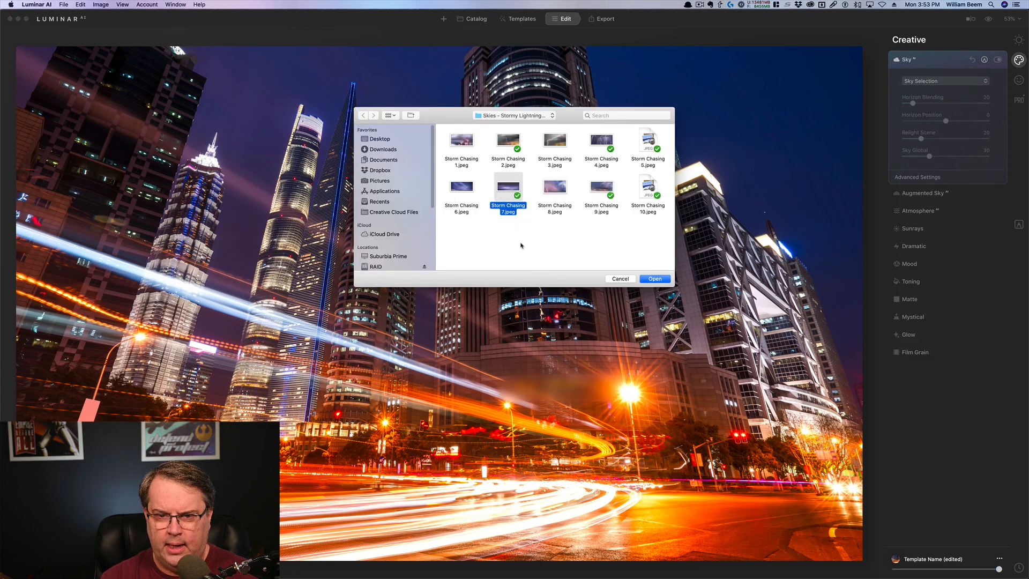
pyautogui.click(520, 245)
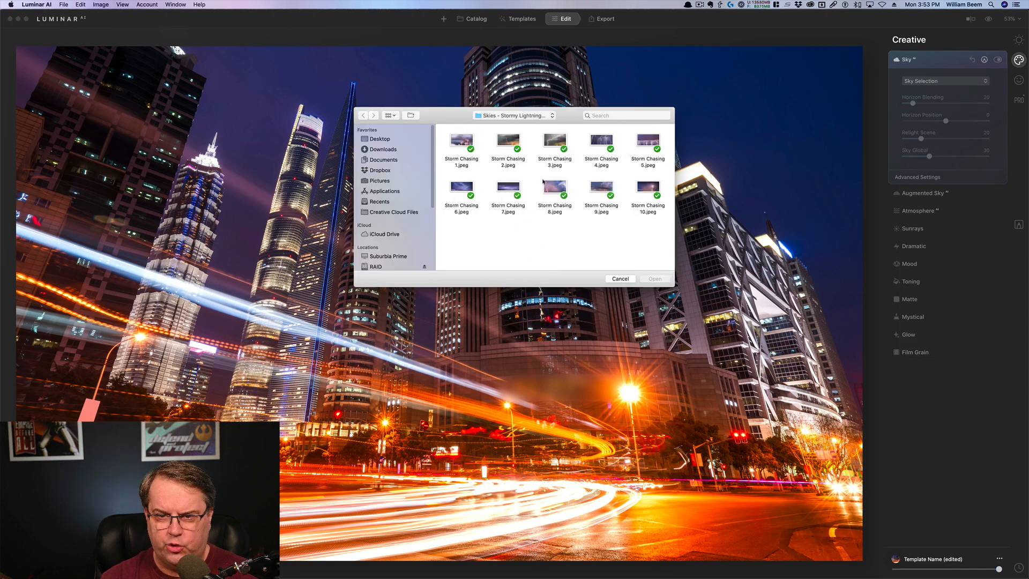
pyautogui.click(510, 189)
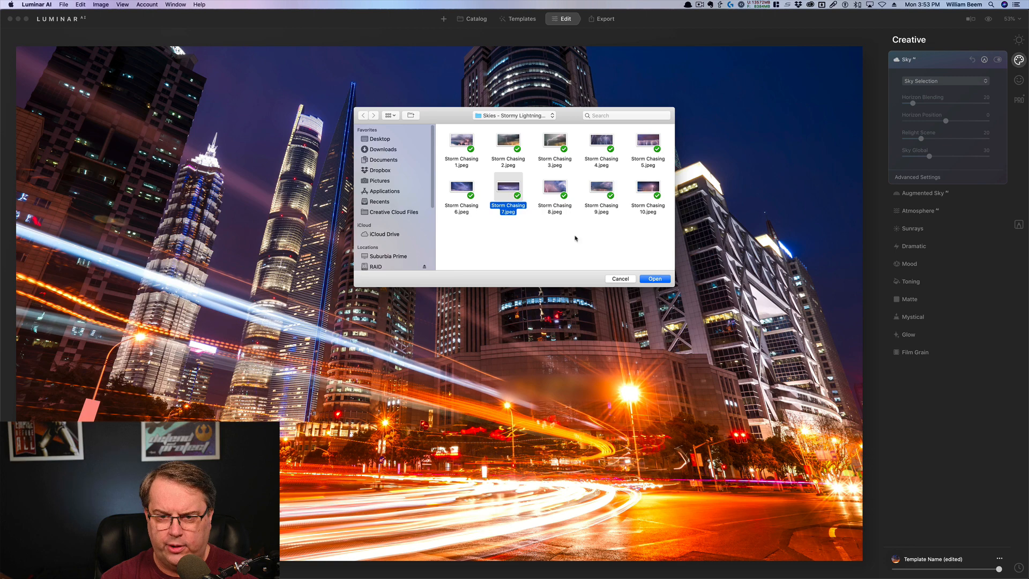
pyautogui.click(654, 280)
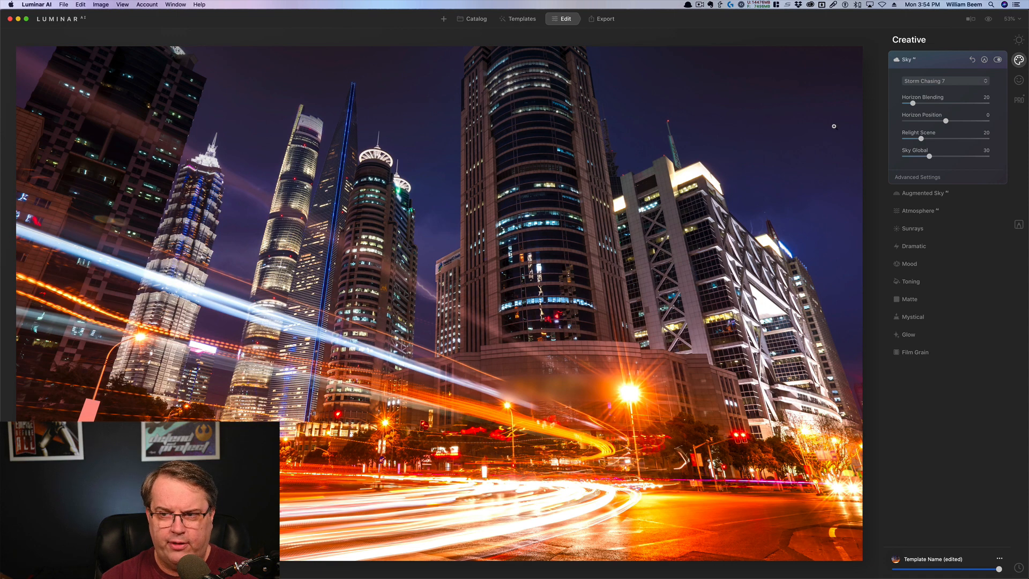
# - Set the replacement sky's Horizon Position to 46 and Relight Scene to 58
pyautogui.moveTo(946, 121); pyautogui.dragTo(966, 122)
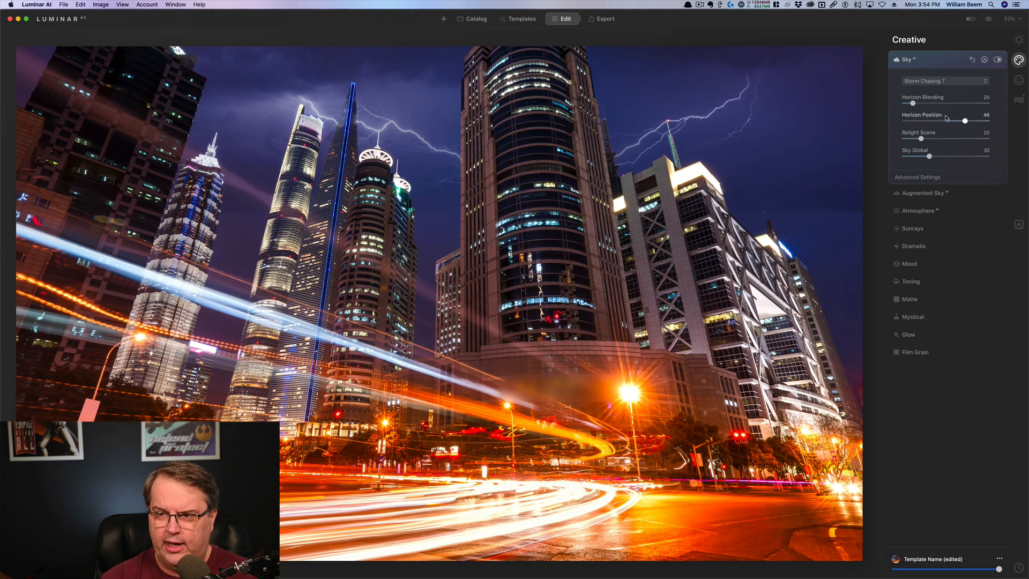
pyautogui.moveTo(921, 139); pyautogui.dragTo(945, 139)
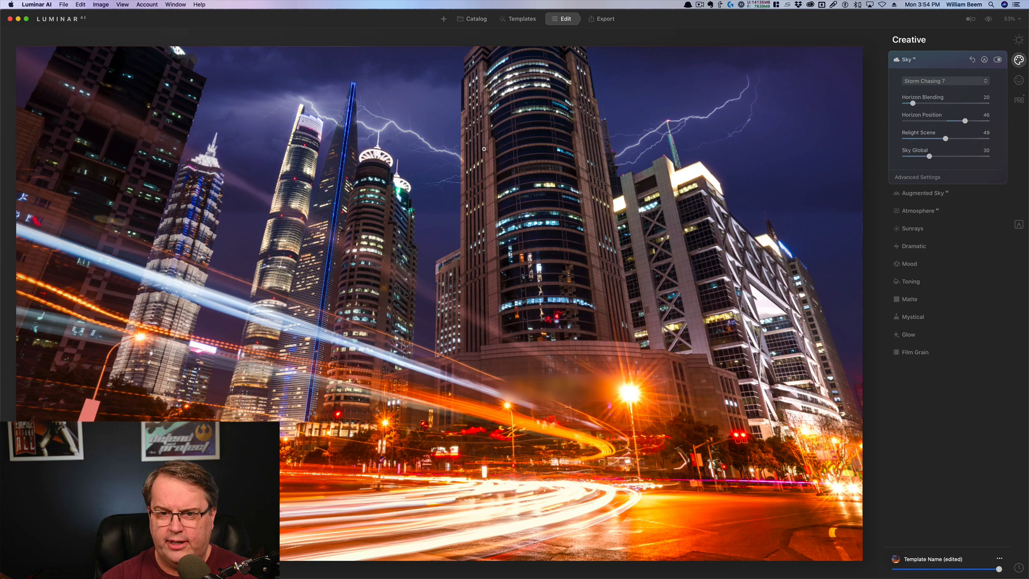
pyautogui.moveTo(945, 138); pyautogui.dragTo(952, 138)
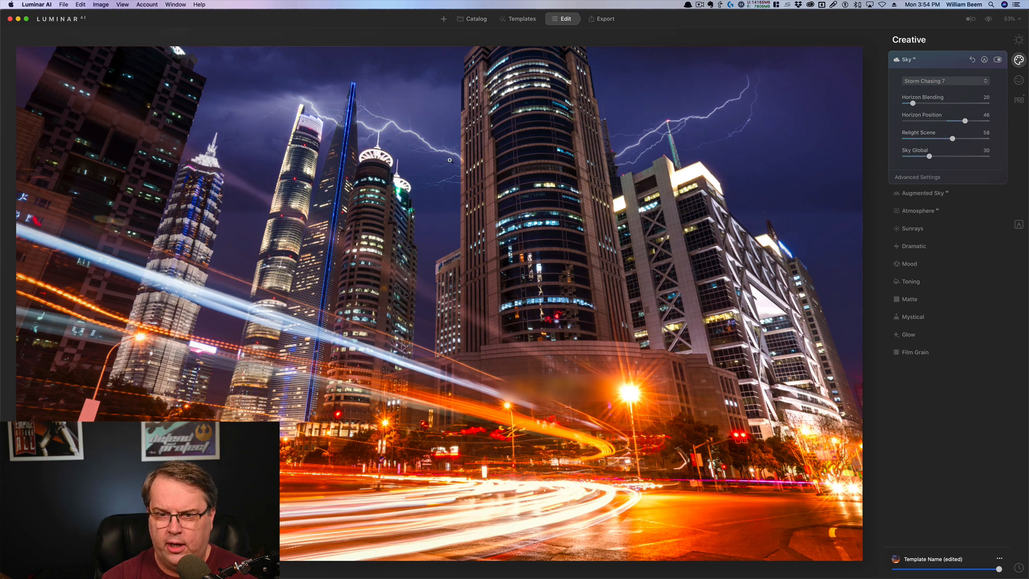
# - In the advanced sky settings, set Sky Temperature to -26, try different Sky Exposure values and reset the exposure to 0
pyautogui.click(909, 179)
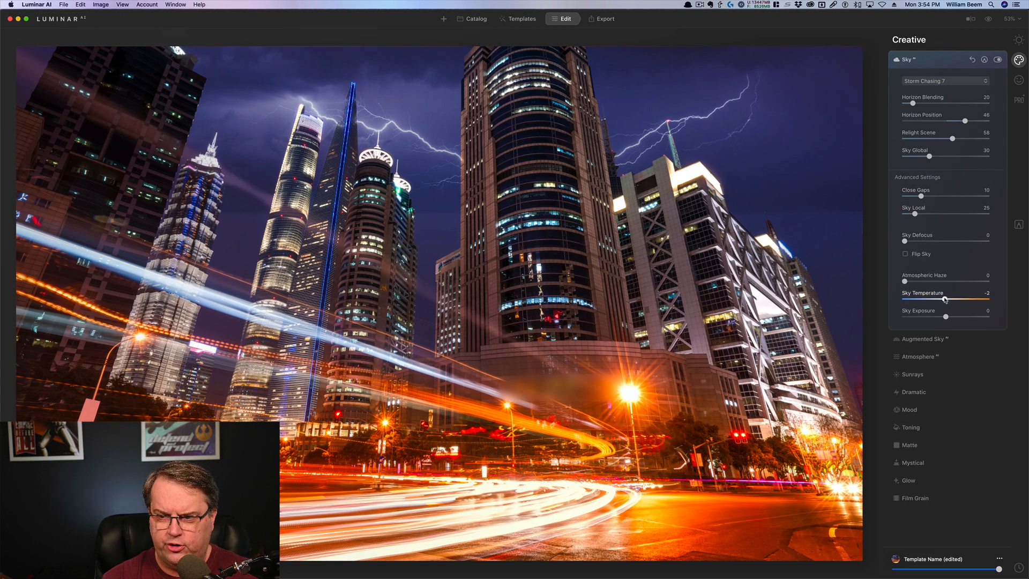
pyautogui.moveTo(945, 300); pyautogui.dragTo(934, 299)
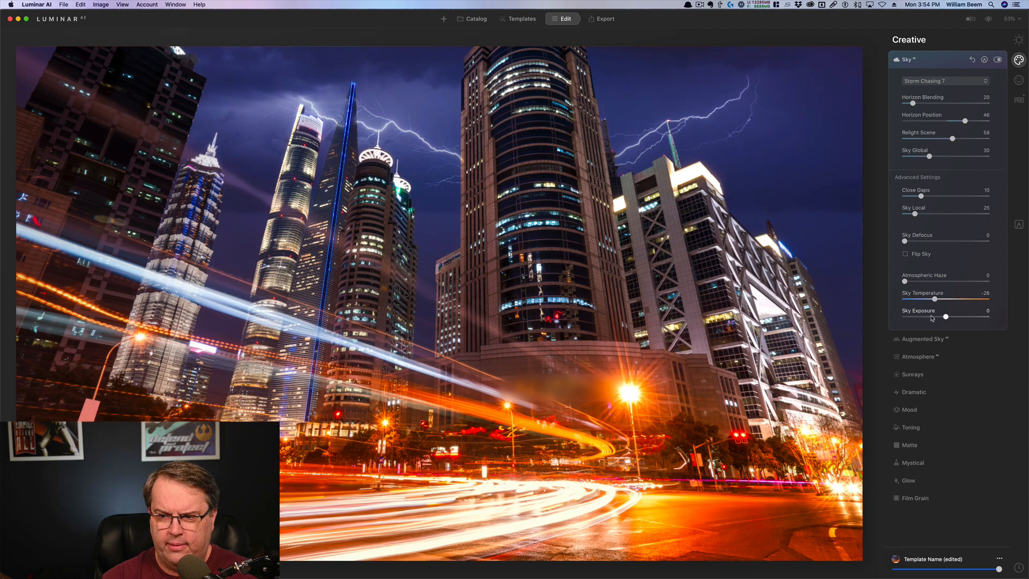
pyautogui.click(931, 316)
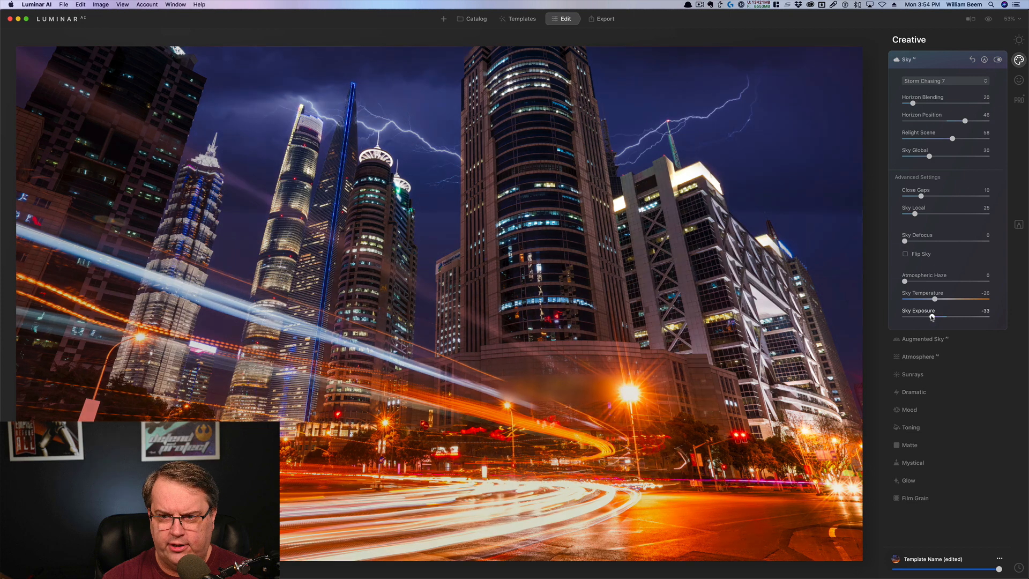
pyautogui.moveTo(931, 316); pyautogui.dragTo(954, 317)
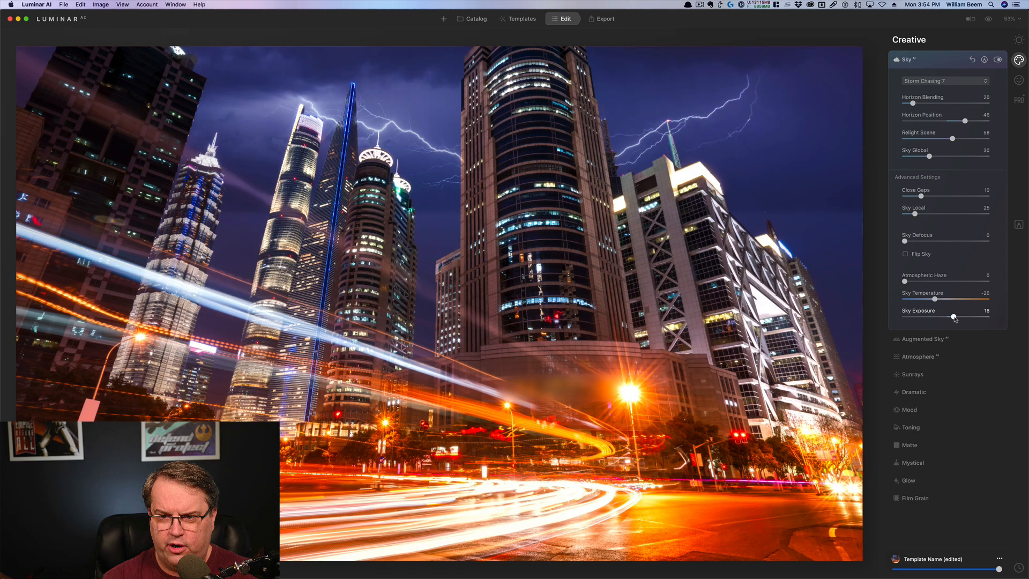
pyautogui.doubleClick(922, 311)
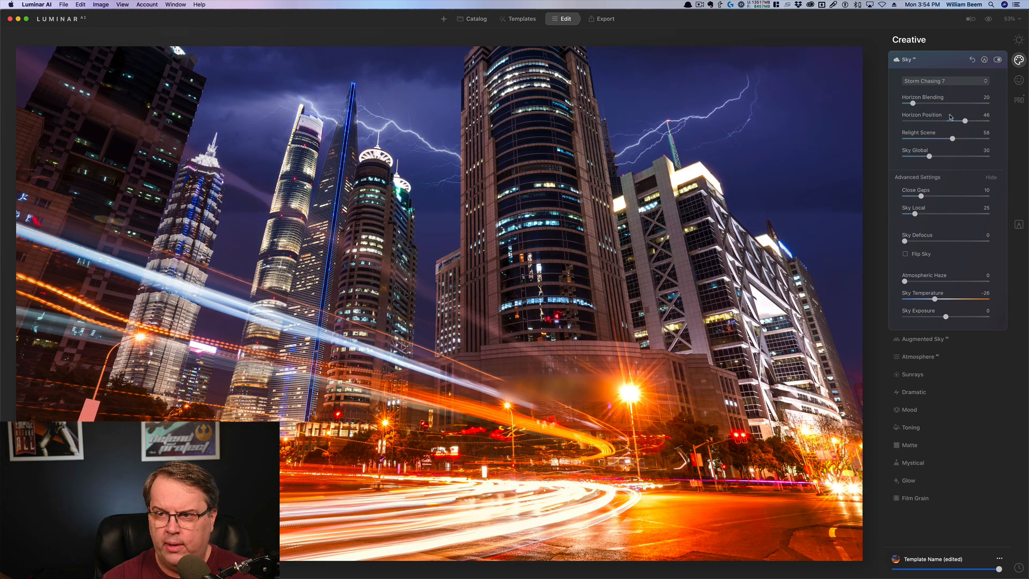
pyautogui.click(906, 61)
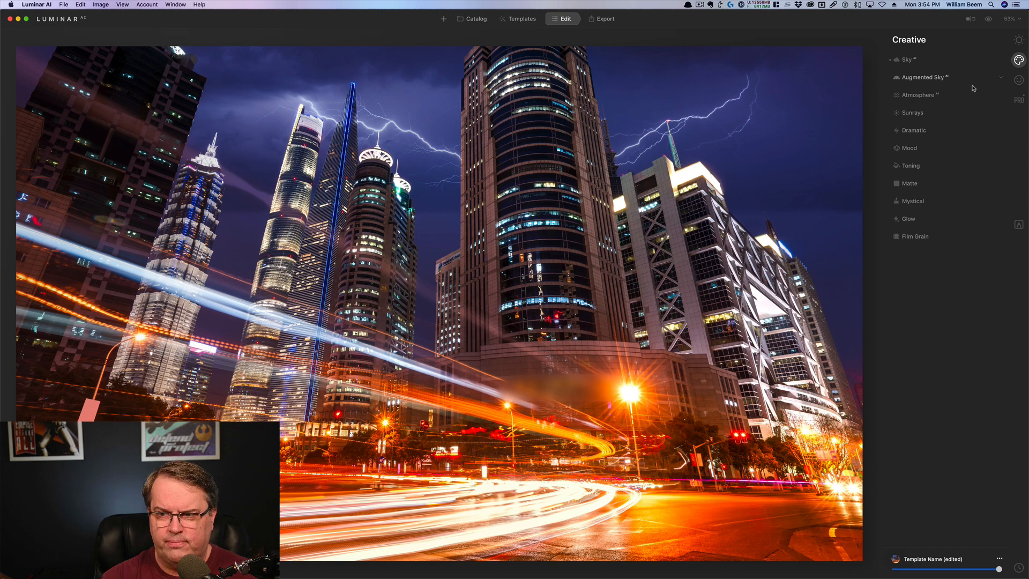
# - Tone the photo's highlights with Hue at 47 and Saturation at 39
pyautogui.click(910, 166)
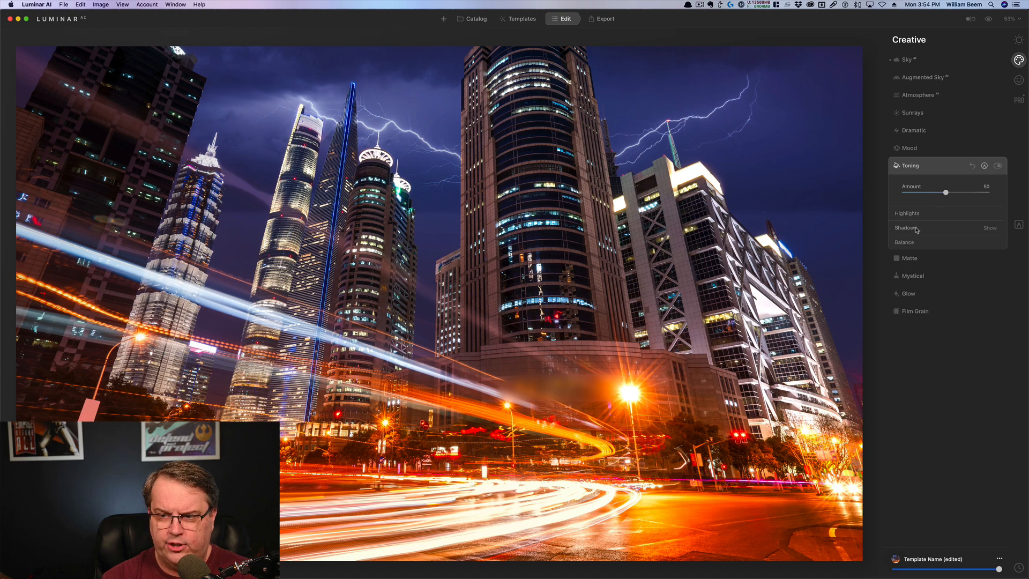
pyautogui.click(916, 215)
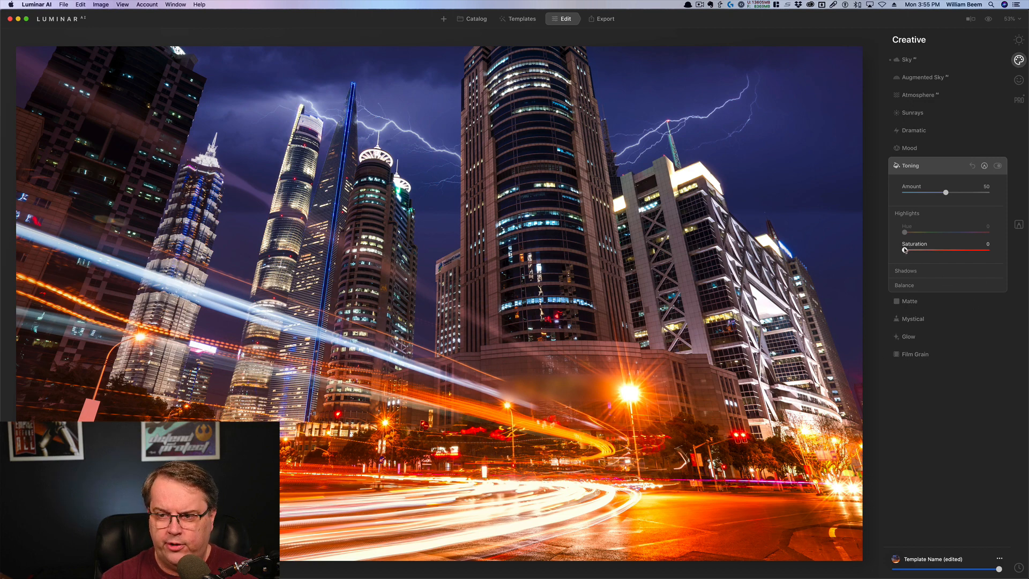
pyautogui.moveTo(905, 250); pyautogui.dragTo(938, 250)
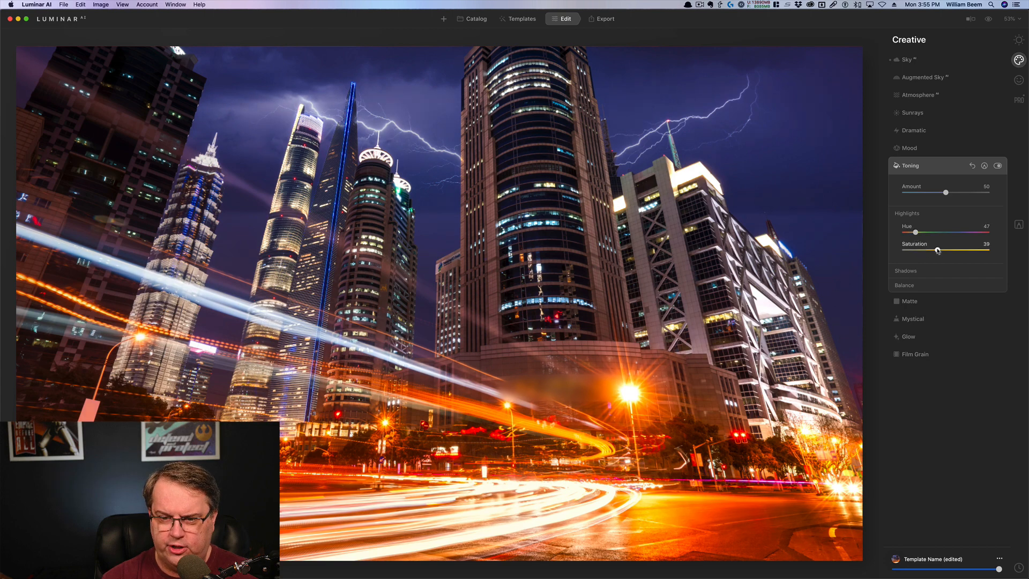
# - Tone the photo's shadows with Hue at 253 and Saturation at 36, and compare the result with the original photo
pyautogui.click(913, 272)
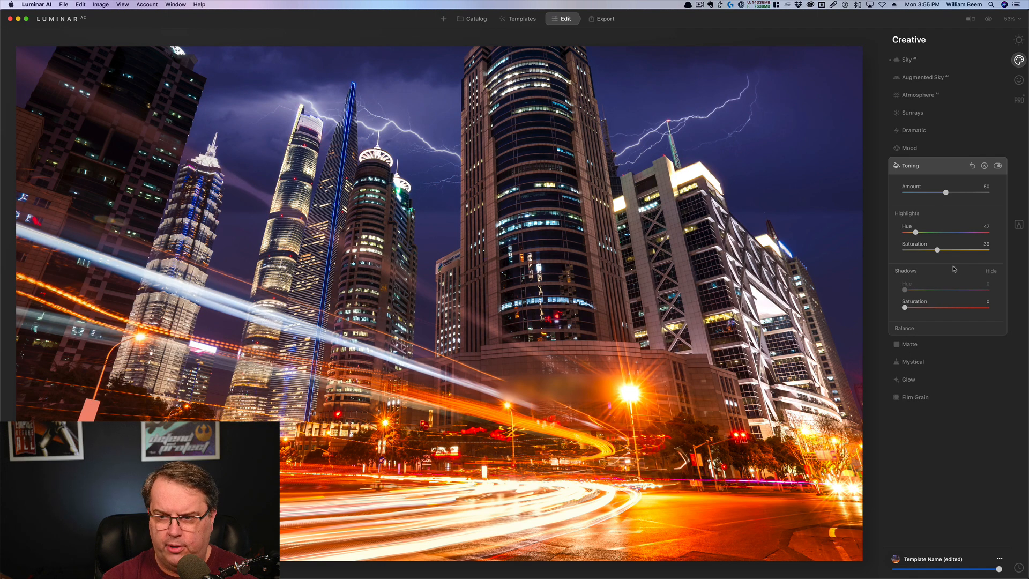
pyautogui.moveTo(905, 307); pyautogui.dragTo(934, 308)
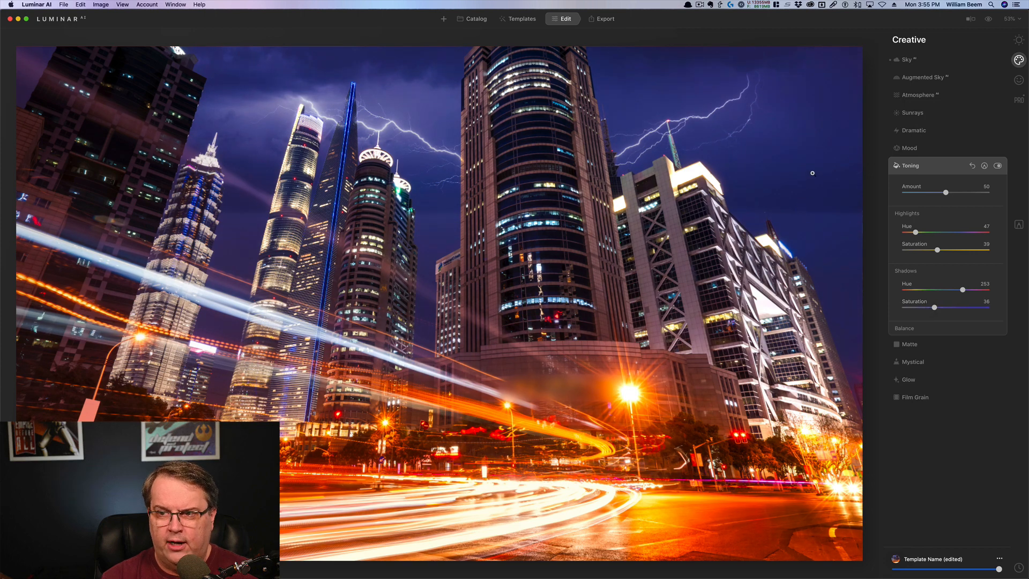
pyautogui.click(989, 21)
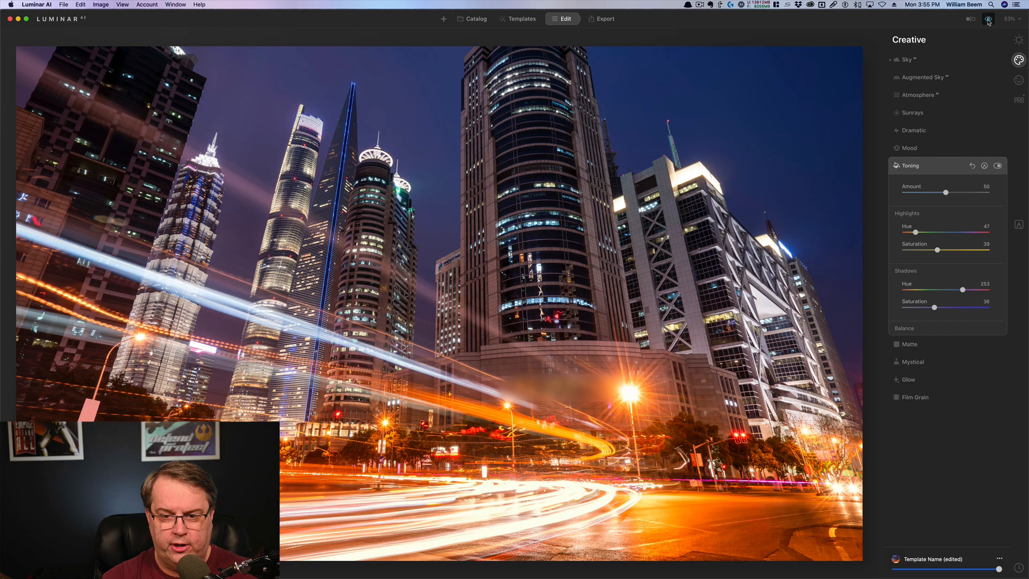
pyautogui.click(988, 21)
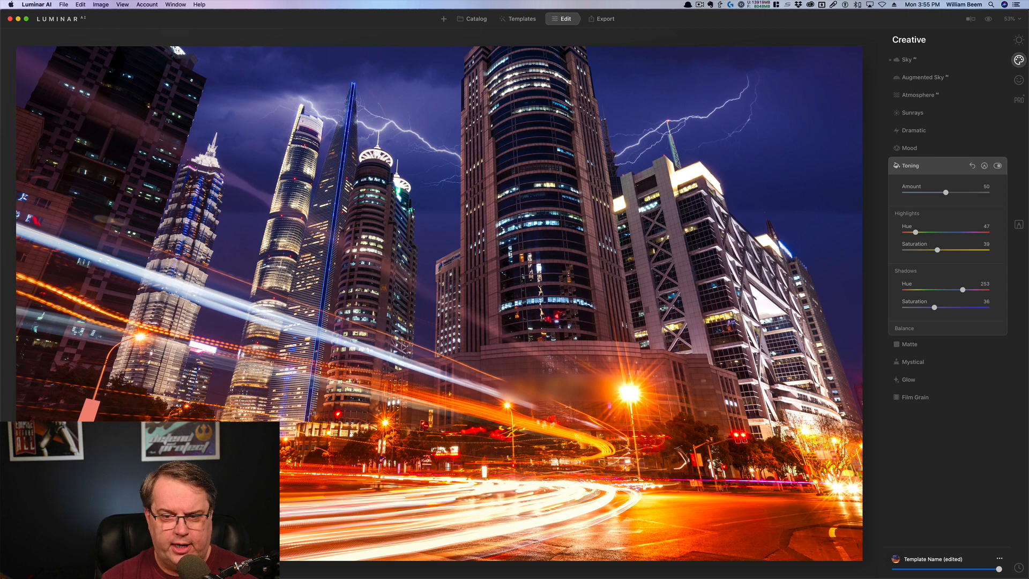
pyautogui.click(935, 166)
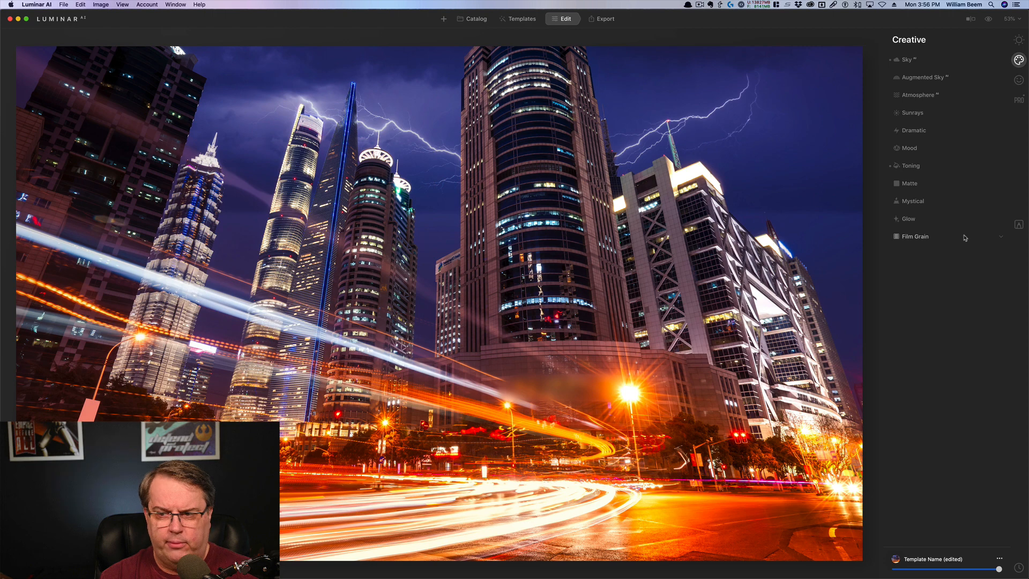
# - Apply the Mystical effect with Amount at 20 after trying 71, and test its Shadows setting before restoring it to 25
pyautogui.click(915, 205)
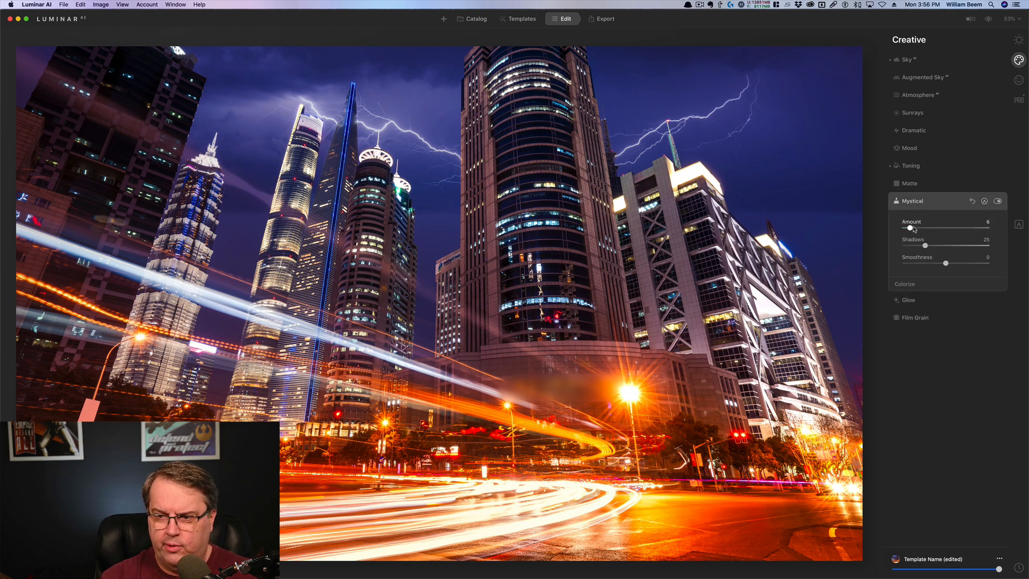
pyautogui.moveTo(914, 229); pyautogui.dragTo(923, 230)
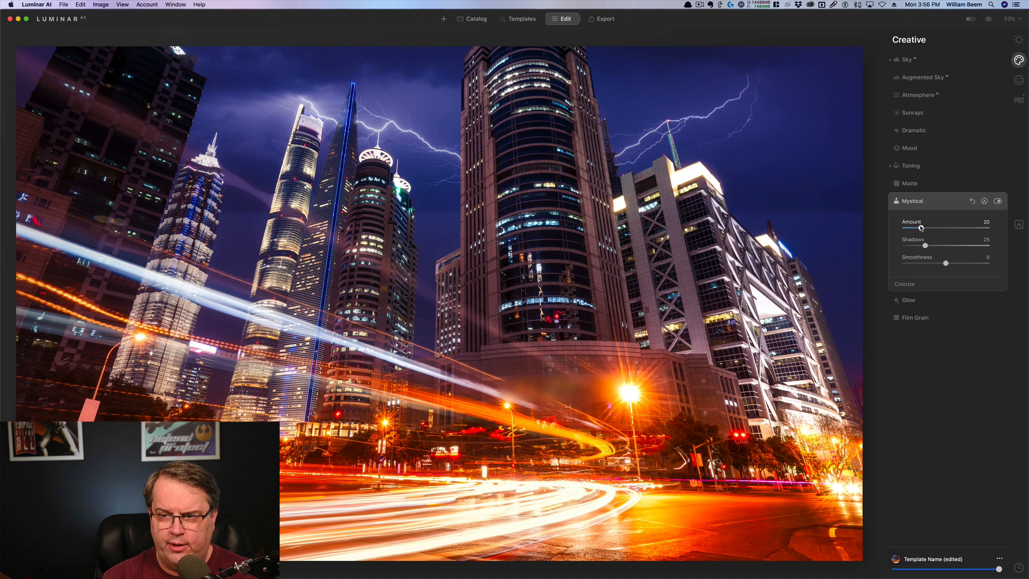
pyautogui.moveTo(920, 227); pyautogui.dragTo(963, 228)
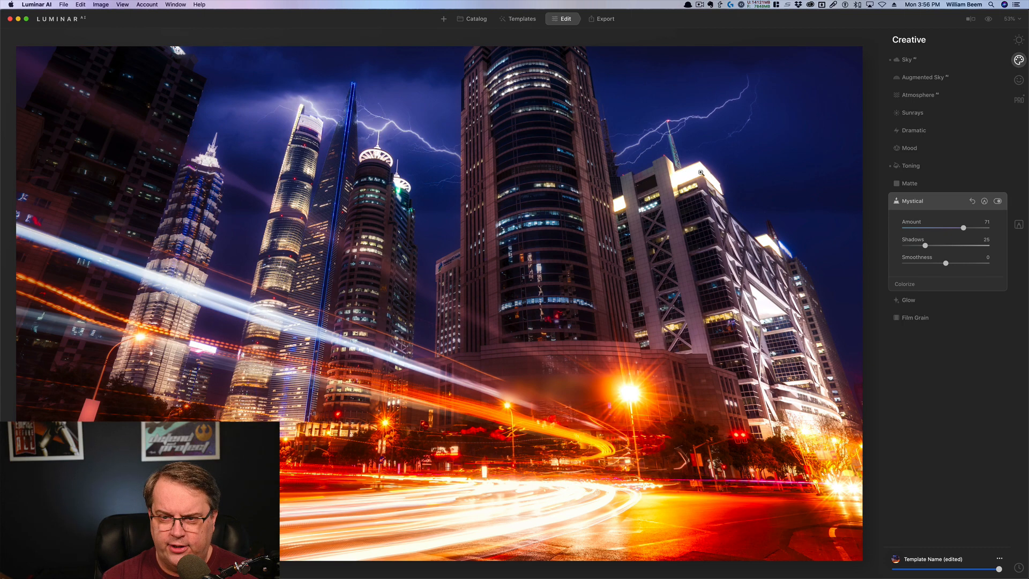
pyautogui.moveTo(963, 227); pyautogui.dragTo(921, 231)
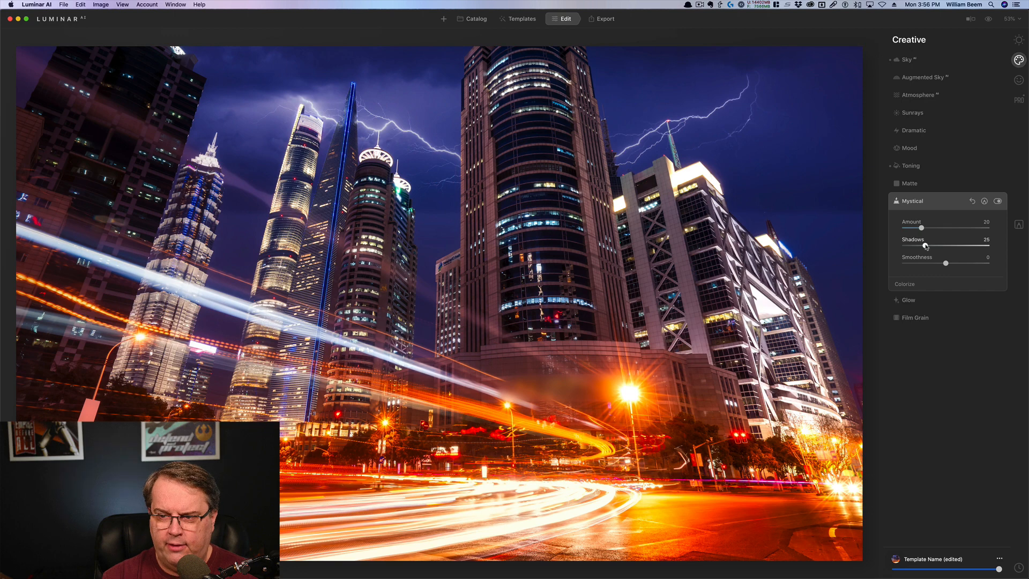
pyautogui.moveTo(926, 246)
pyautogui.mouseDown()
pyautogui.moveTo(980, 248)
pyautogui.moveTo(908, 247)
pyautogui.moveTo(918, 245)
pyautogui.mouseUp()
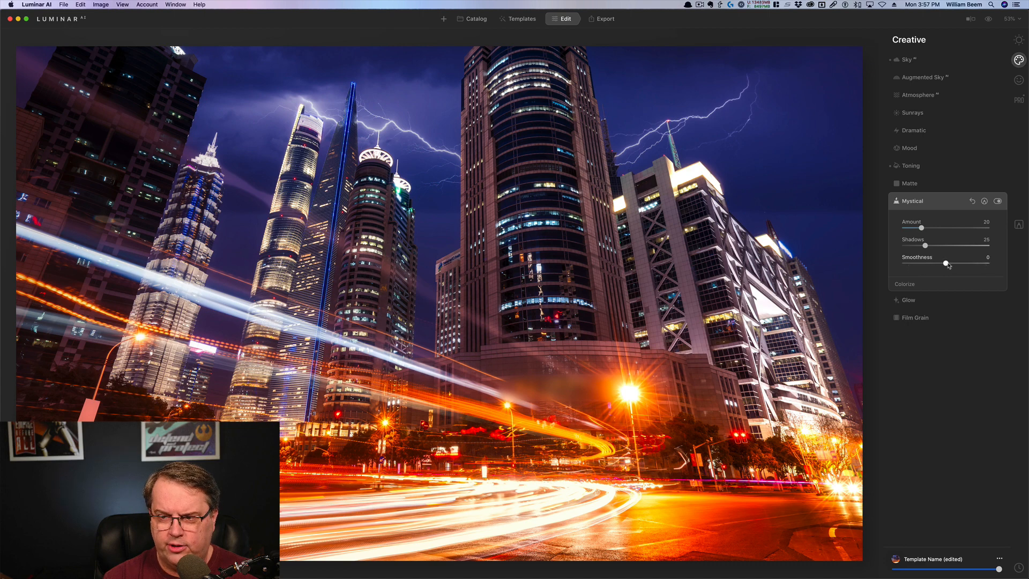
# - Set the Mystical effect's Smoothness to -80 after trying -100, and compare the photo with and without the effect
pyautogui.moveTo(947, 264); pyautogui.dragTo(890, 269)
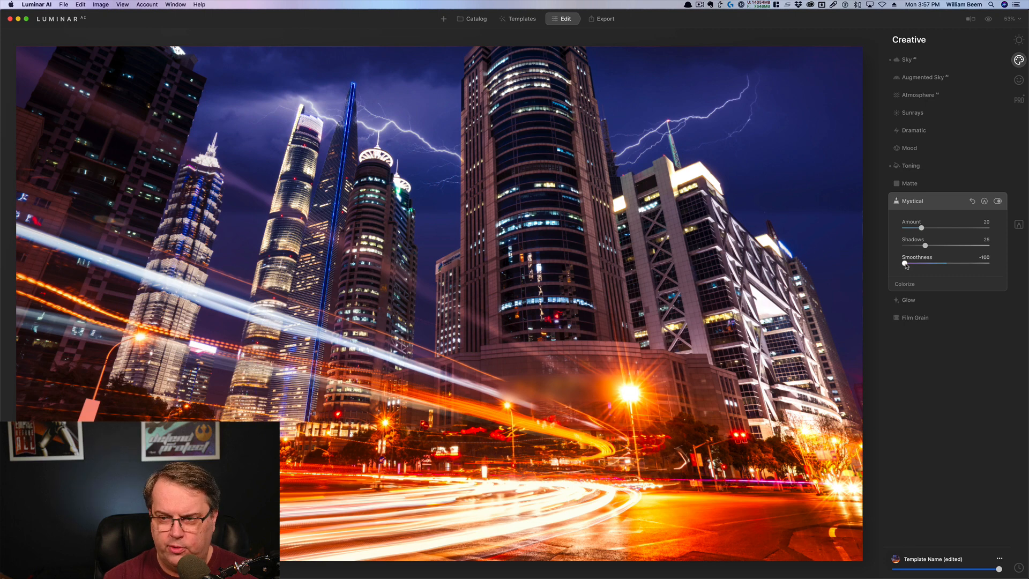
pyautogui.moveTo(906, 264); pyautogui.dragTo(913, 265)
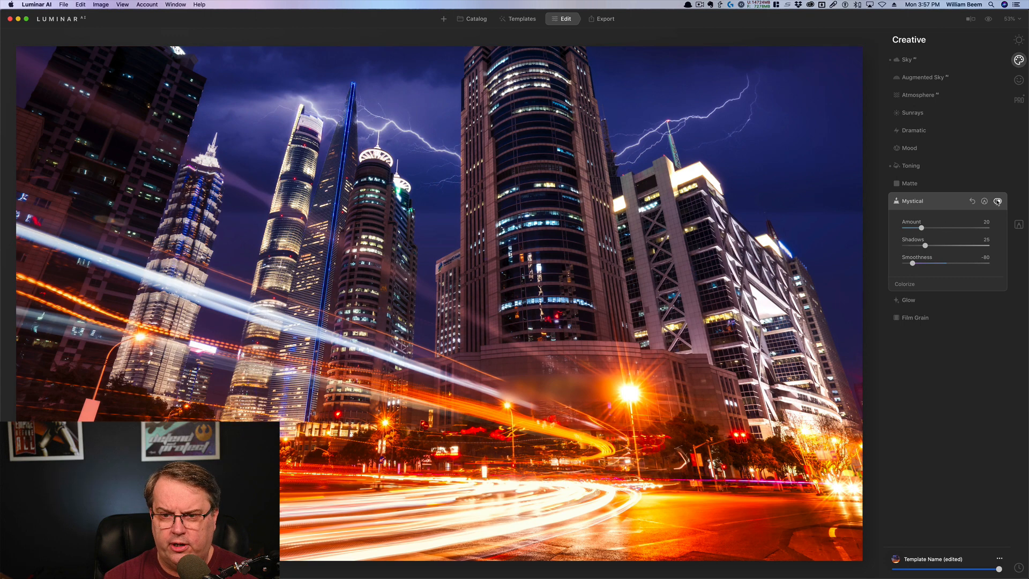
pyautogui.click(997, 202)
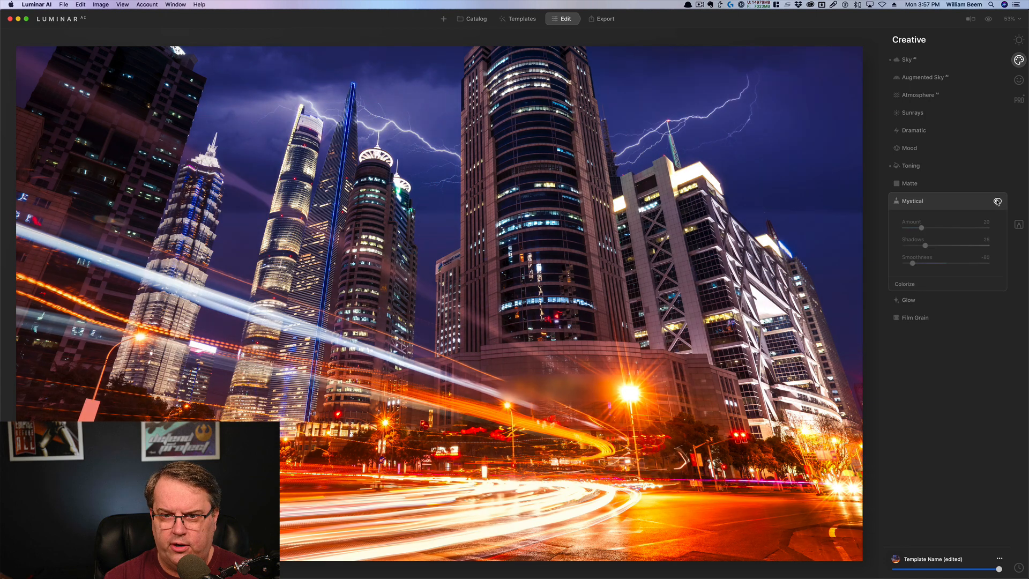
pyautogui.click(997, 201)
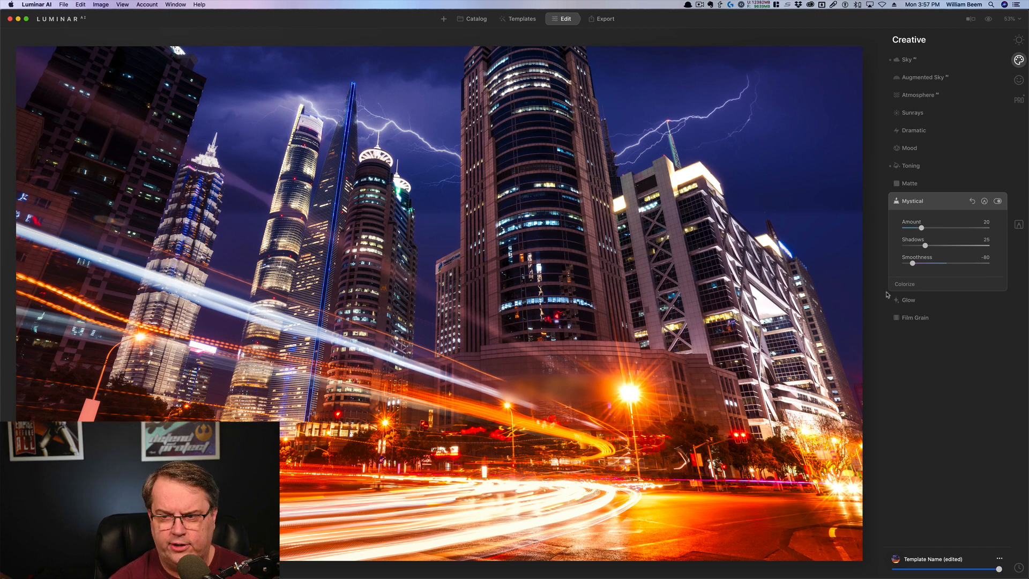
# - Colorize the Mystical effect with Saturation at 10 and Warmth at about -27, and compare the photo with the original
pyautogui.click(908, 285)
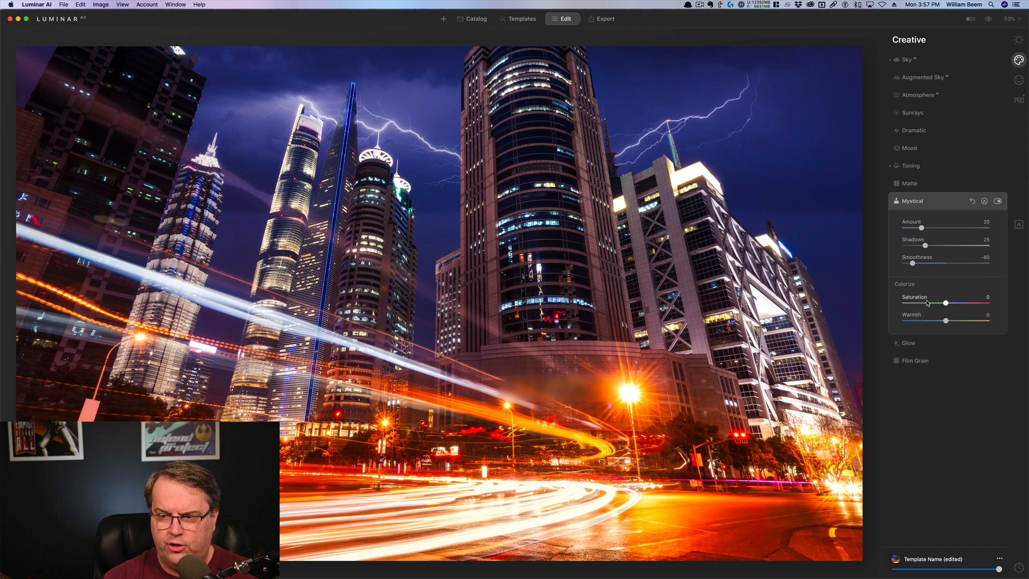
pyautogui.moveTo(945, 305)
pyautogui.mouseDown()
pyautogui.moveTo(909, 306)
pyautogui.moveTo(951, 307)
pyautogui.mouseUp()
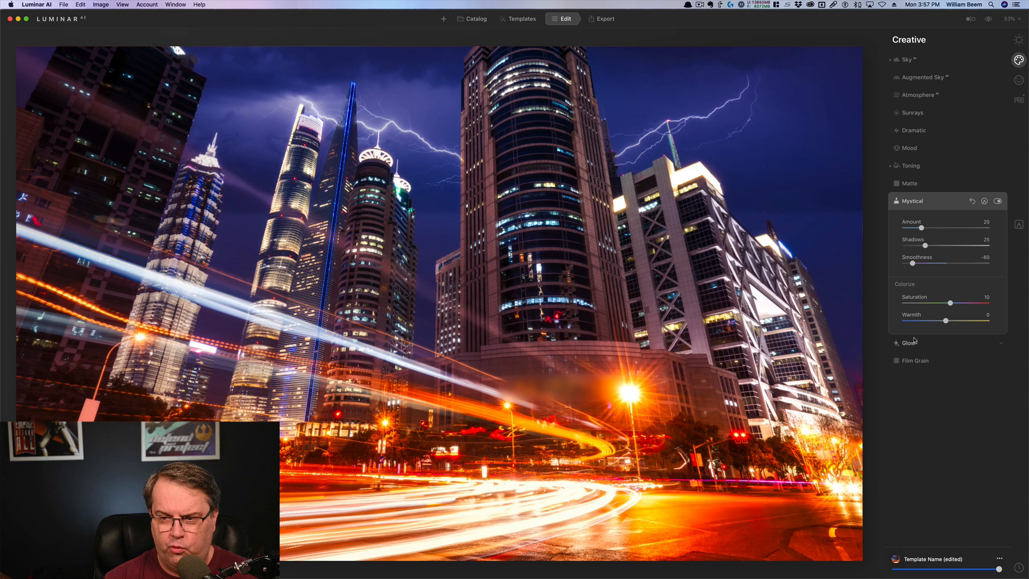
pyautogui.moveTo(945, 321); pyautogui.dragTo(967, 322)
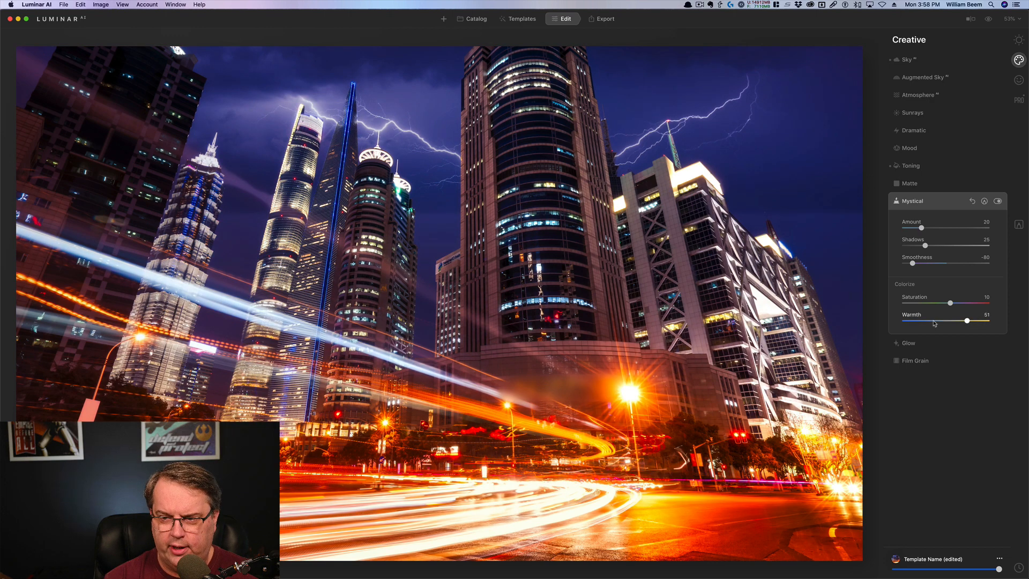
pyautogui.click(934, 321)
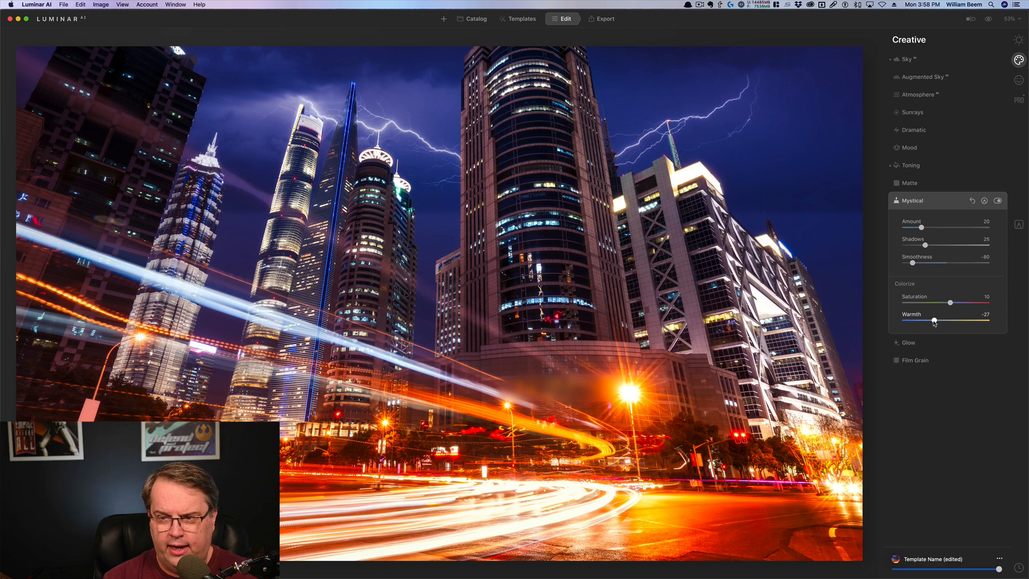
pyautogui.moveTo(934, 321); pyautogui.dragTo(933, 322)
pyautogui.click(932, 201)
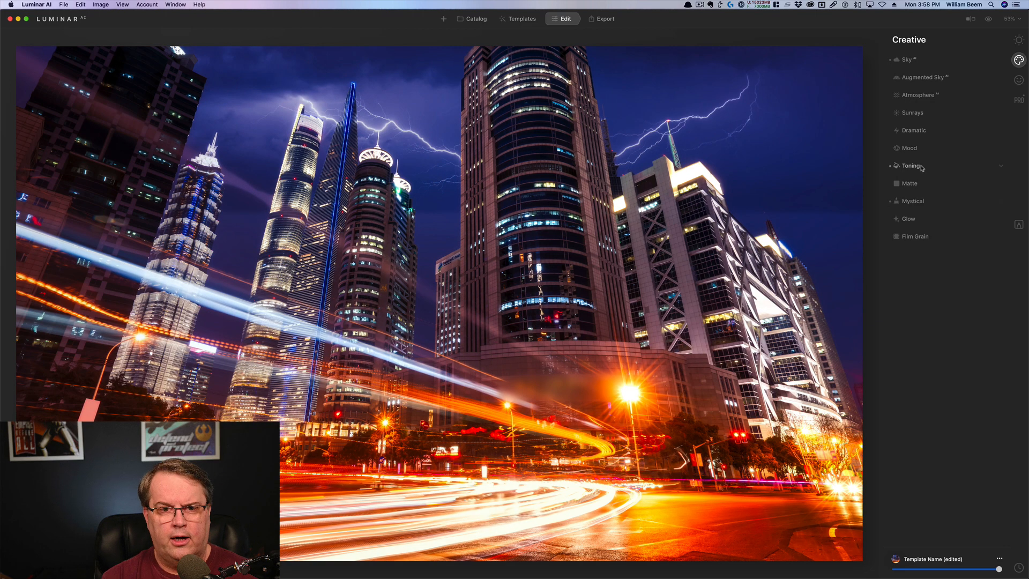
pyautogui.click(988, 19)
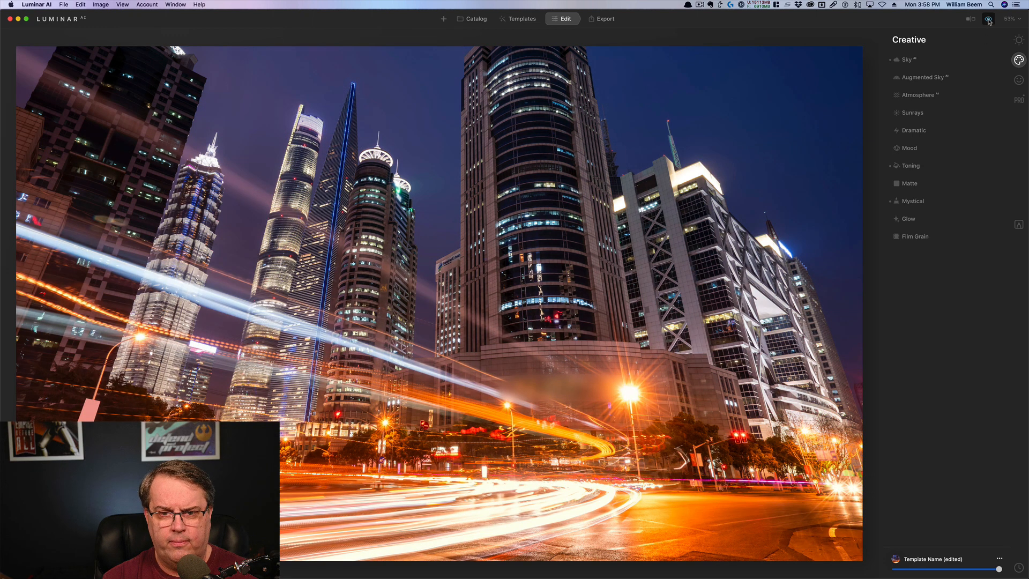
pyautogui.click(987, 19)
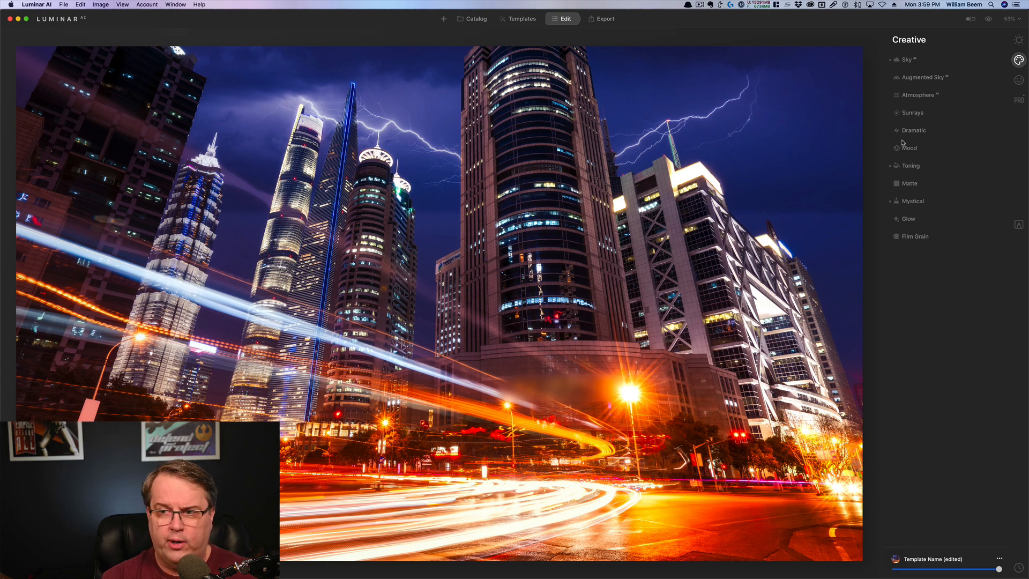
# - Add a Basic local masking adjustment and set its mask type to Radial Mask
pyautogui.click(1018, 224)
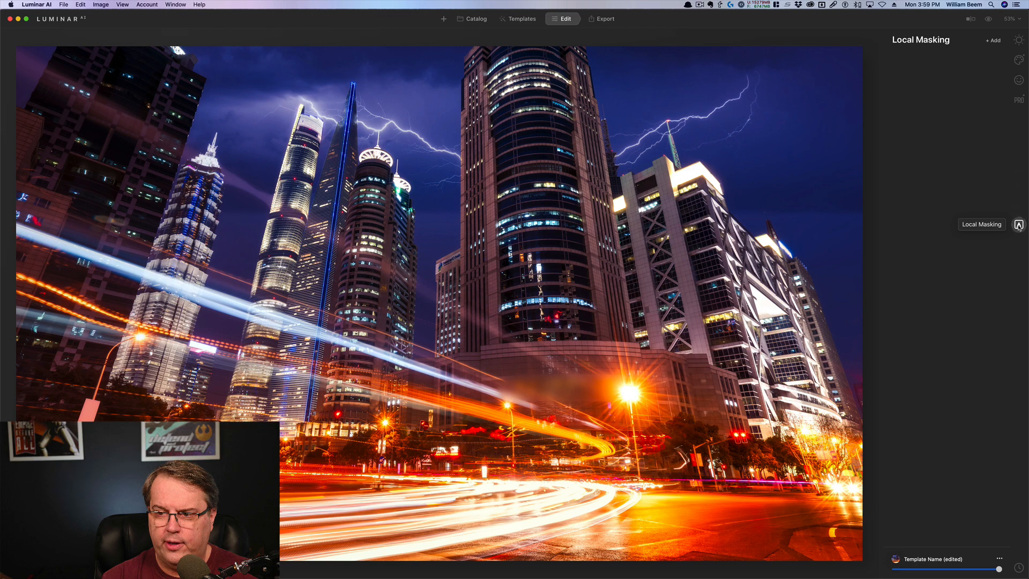
pyautogui.click(993, 40)
pyautogui.click(984, 51)
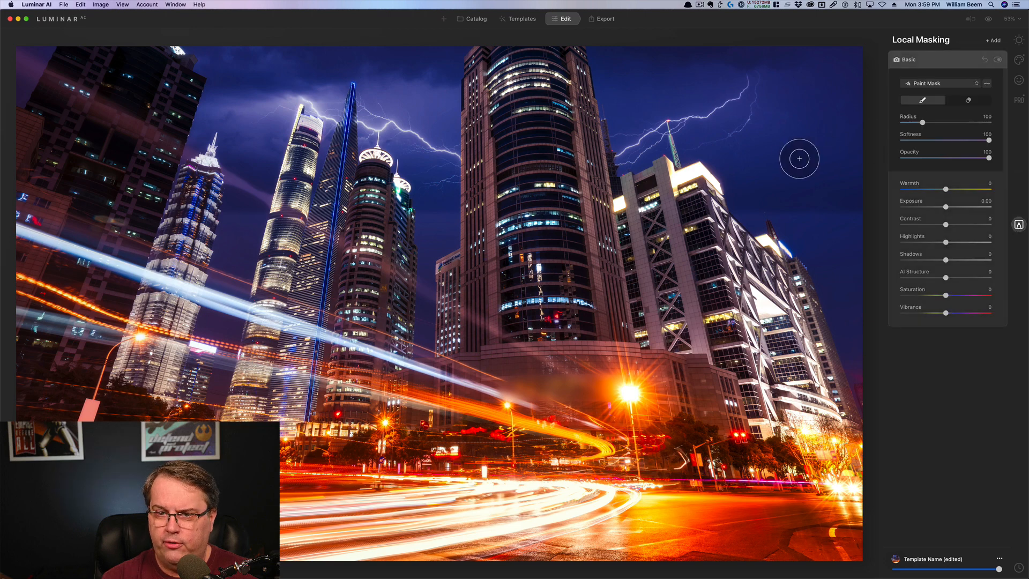
pyautogui.click(936, 84)
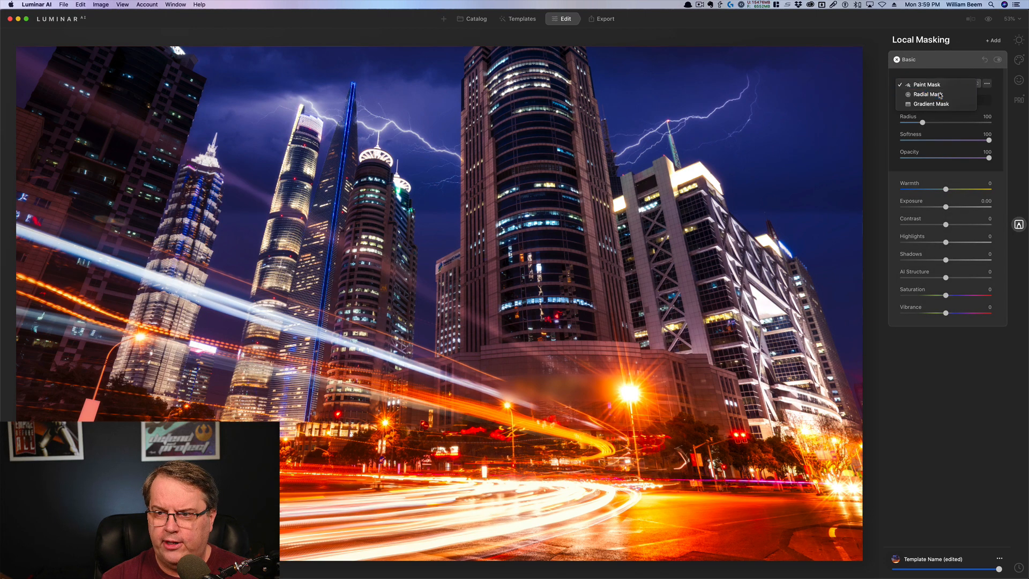
pyautogui.click(939, 94)
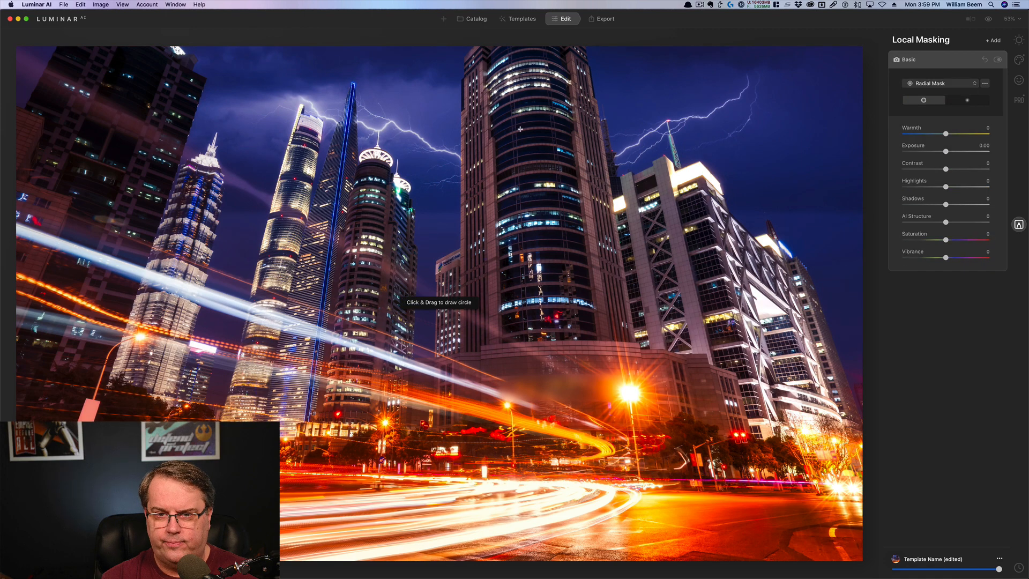
# - Draw a radial mask centred over the tall central tower, set its Exposure to 0.50 and compare with the mask's effect off
pyautogui.moveTo(516, 118)
pyautogui.mouseDown()
pyautogui.moveTo(525, 178)
pyautogui.moveTo(516, 305)
pyautogui.mouseUp()
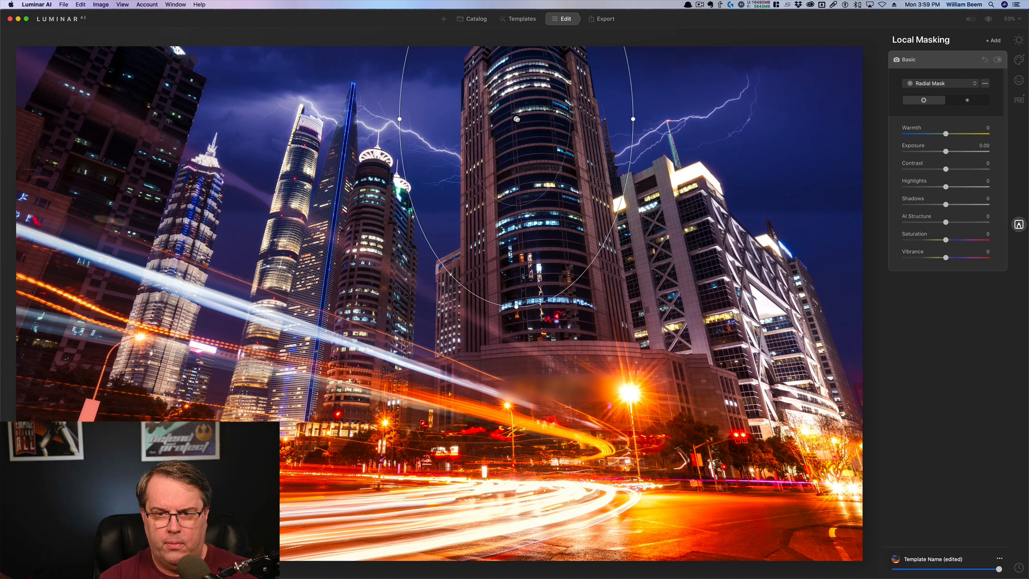
pyautogui.moveTo(516, 119); pyautogui.dragTo(530, 228)
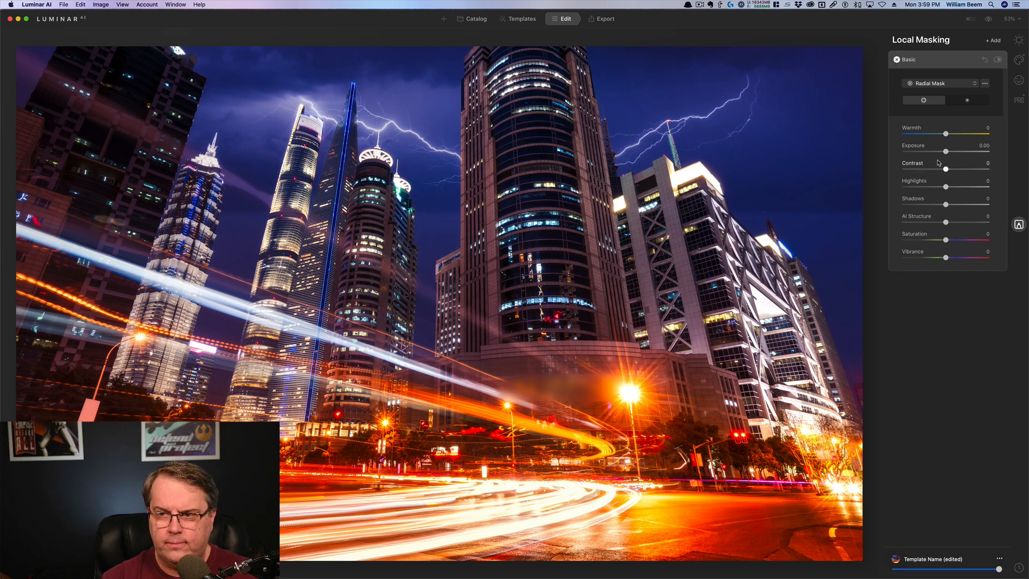
pyautogui.moveTo(946, 151); pyautogui.dragTo(950, 153)
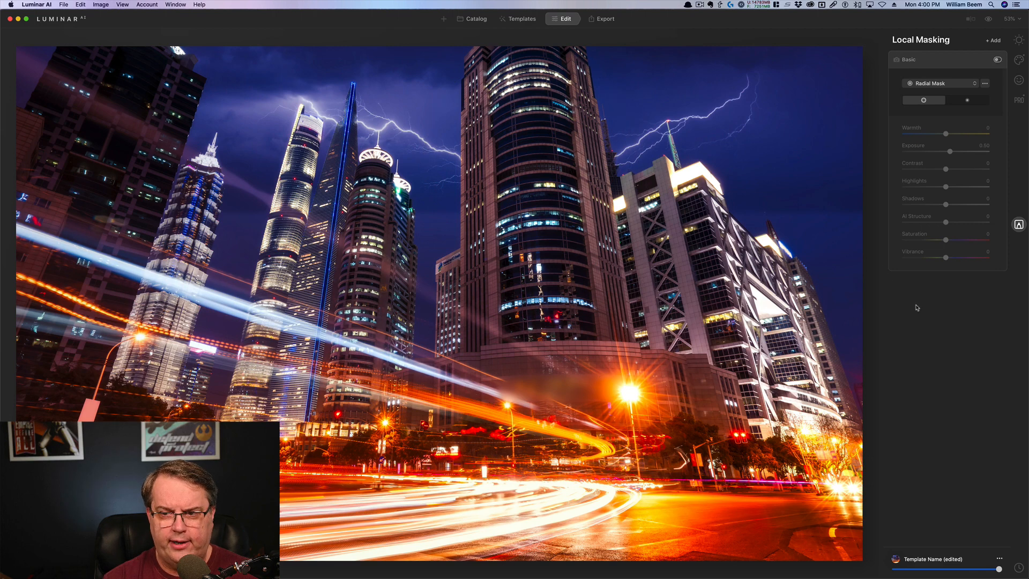
pyautogui.click(998, 59)
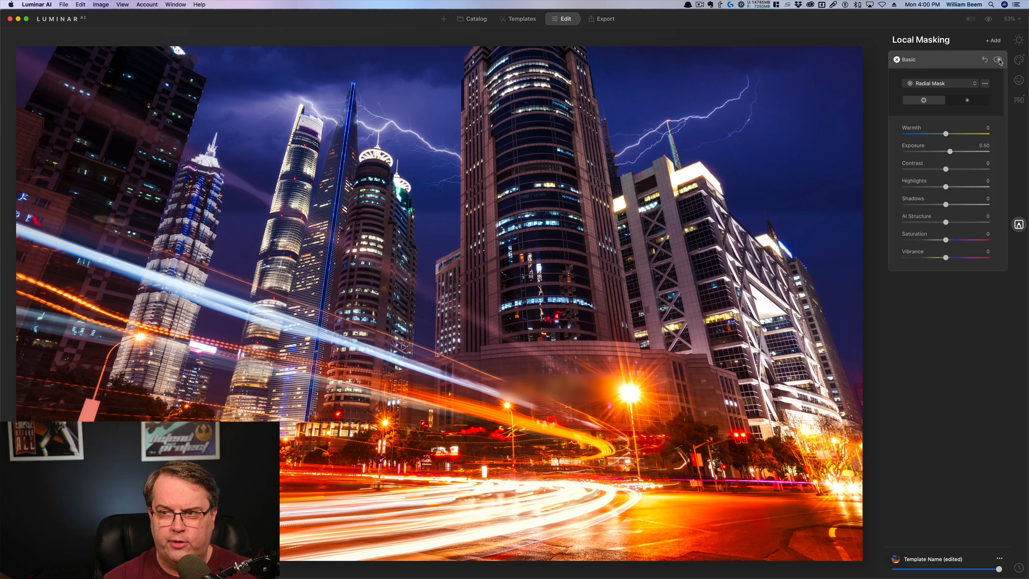